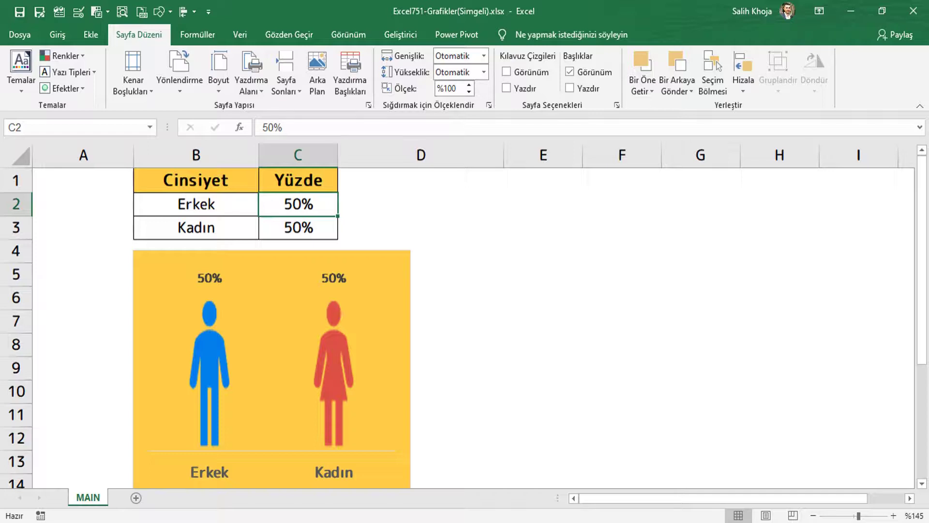
Step: Try Erkek percentages of 60, 25, 85 and 80 in C2 of the icon chart
text(60)
key(ctrl+Return)
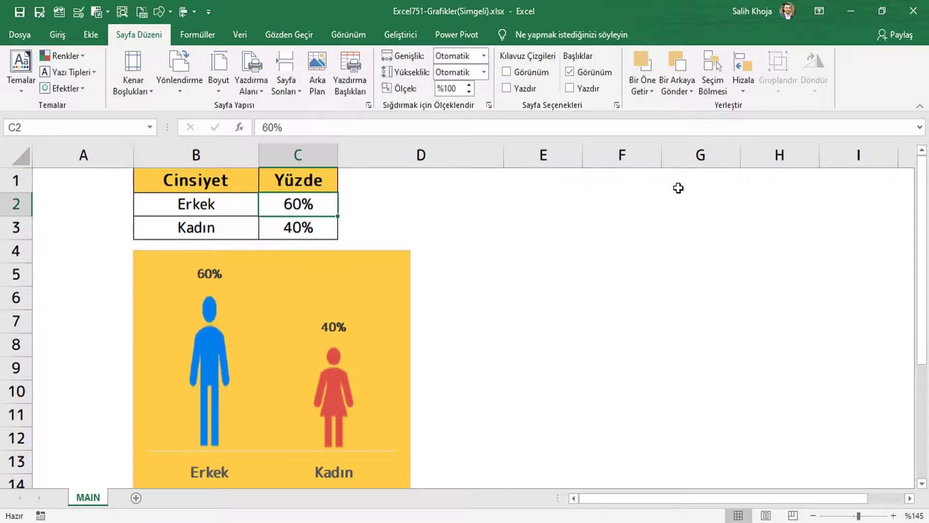
text(25)
key(ctrl+Return)
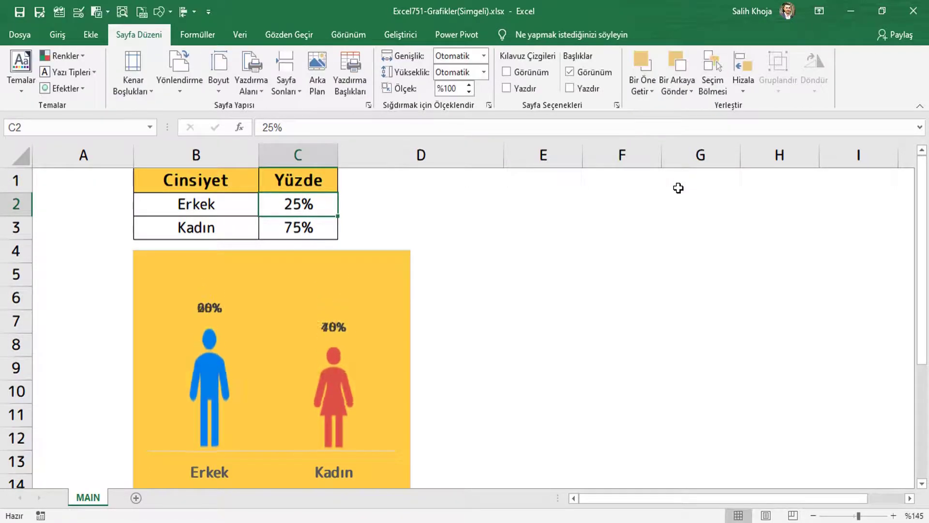
text(85)
key(ctrl+Return)
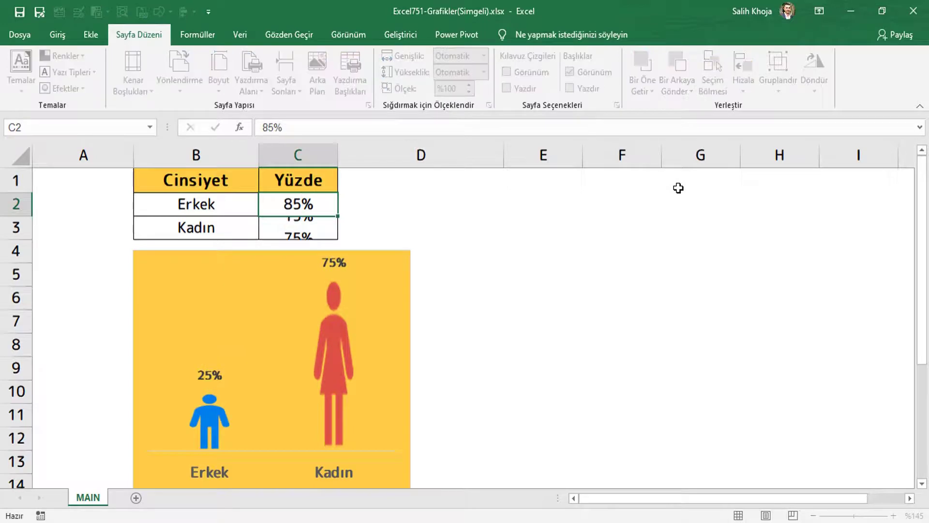
text(80)
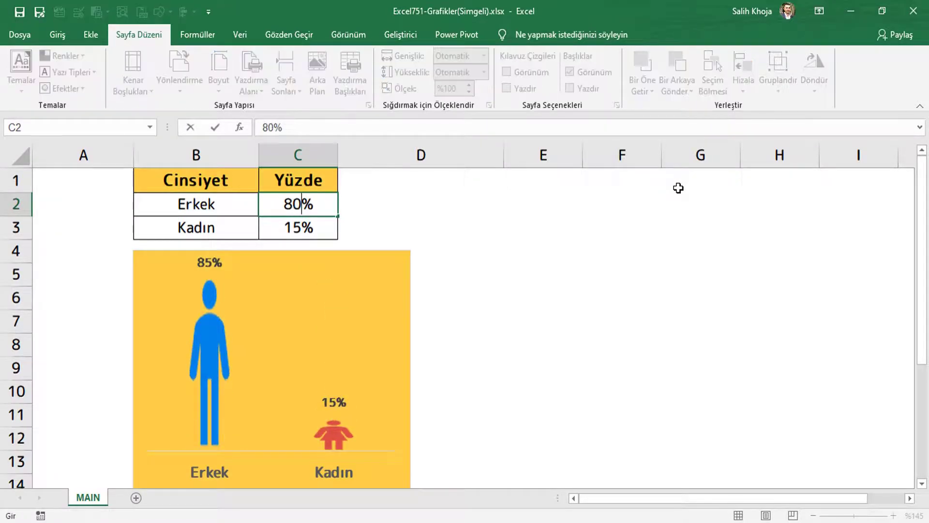
key(ctrl+Return)
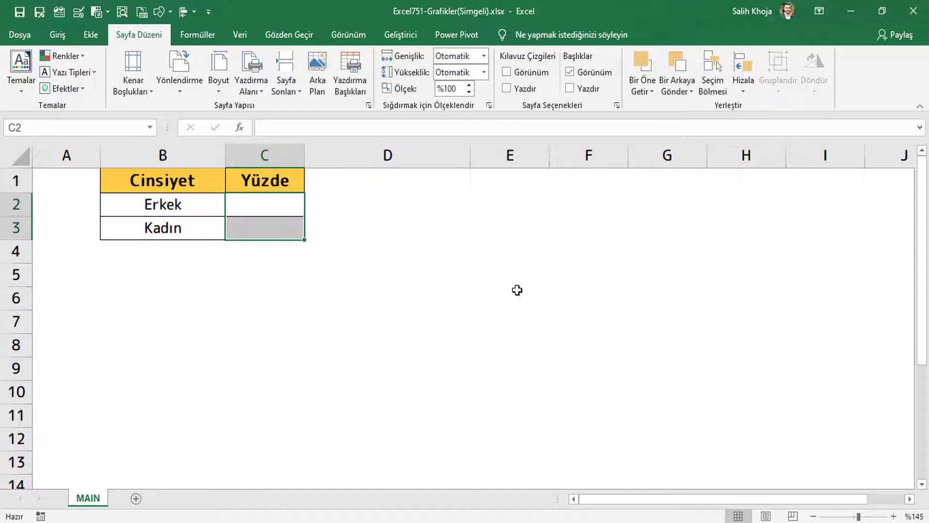
Step: Select the Cinsiyet/Yüzde table cells, ending on the empty Yüzde cells C2:C3
drag(190, 177, 252, 223)
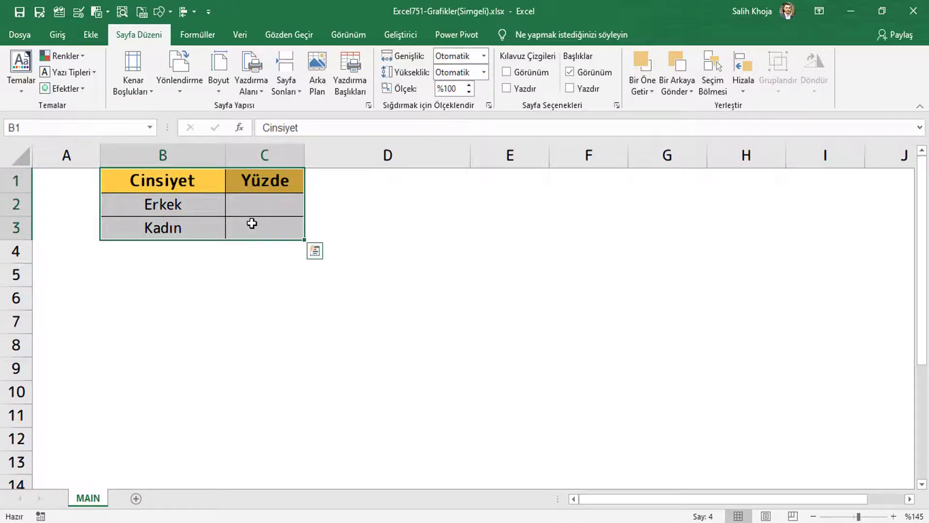
click(175, 183)
click(250, 183)
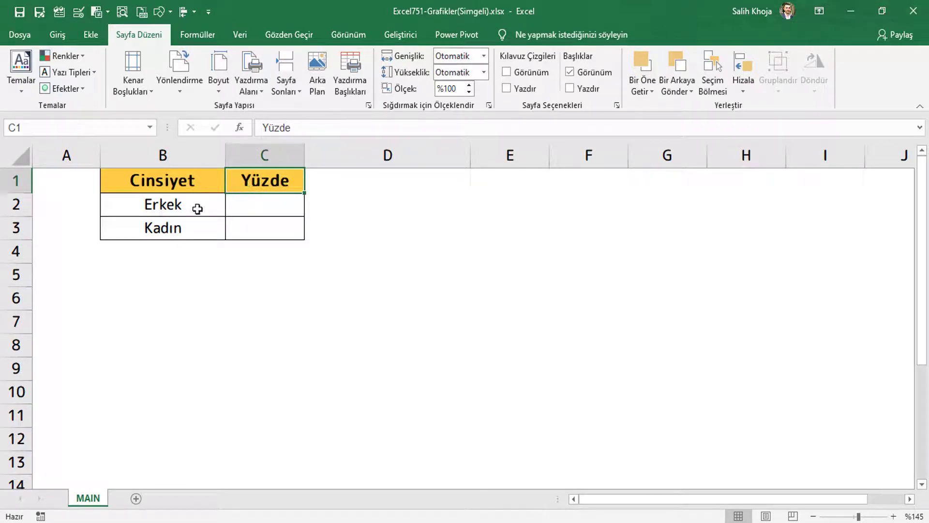
drag(197, 208, 196, 227)
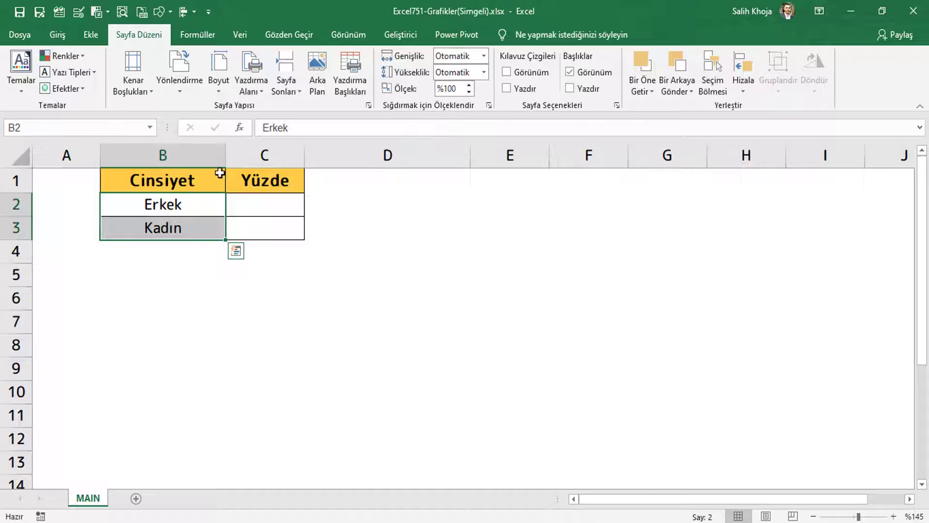
drag(264, 204, 264, 226)
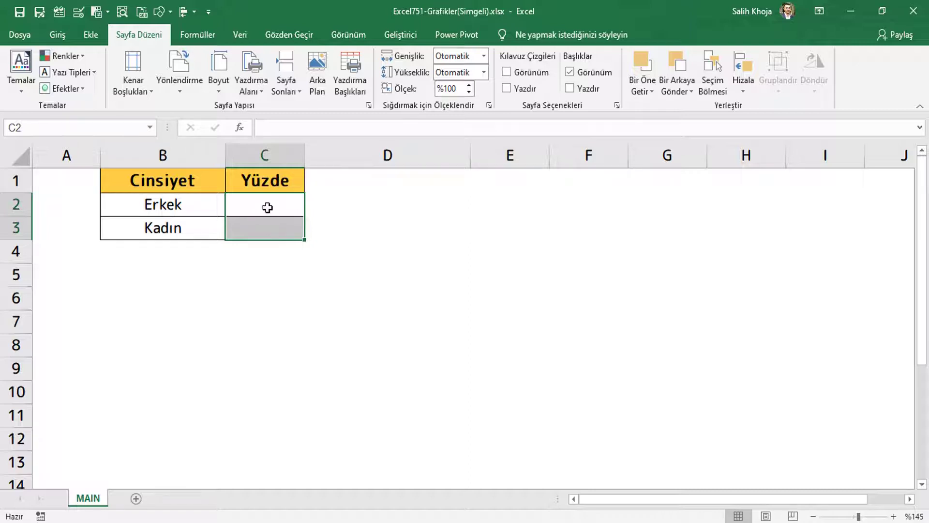
drag(267, 207, 267, 222)
drag(258, 202, 257, 220)
Step: Give the Yüzde cells C2:C3 the percentage (Yüzde) number format
click(58, 35)
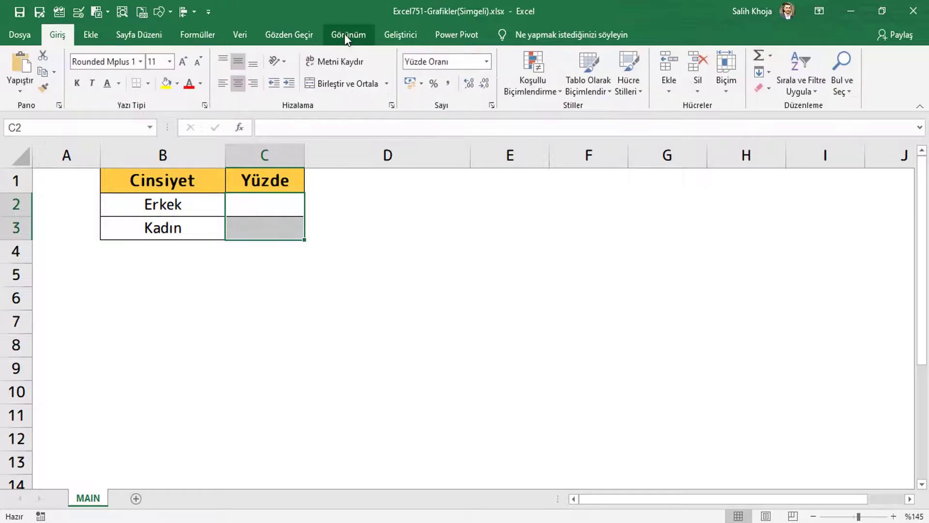
click(488, 66)
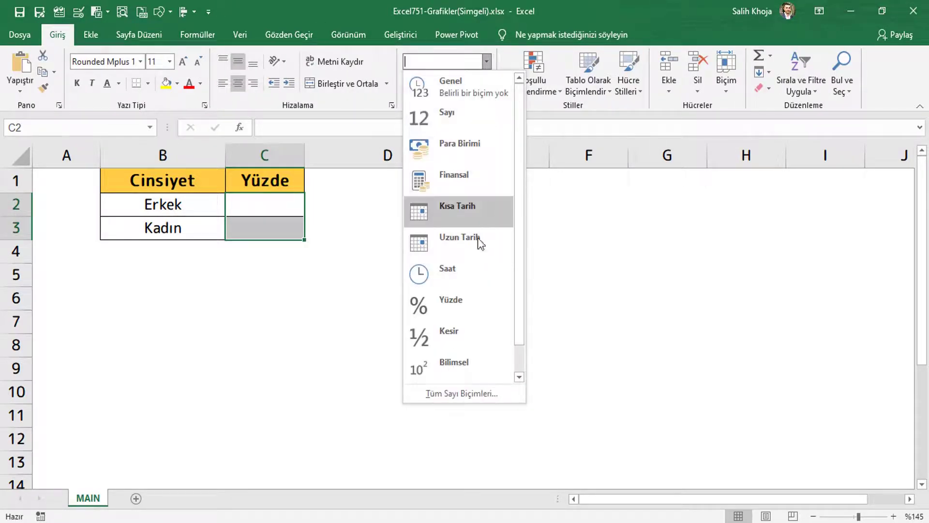
click(463, 301)
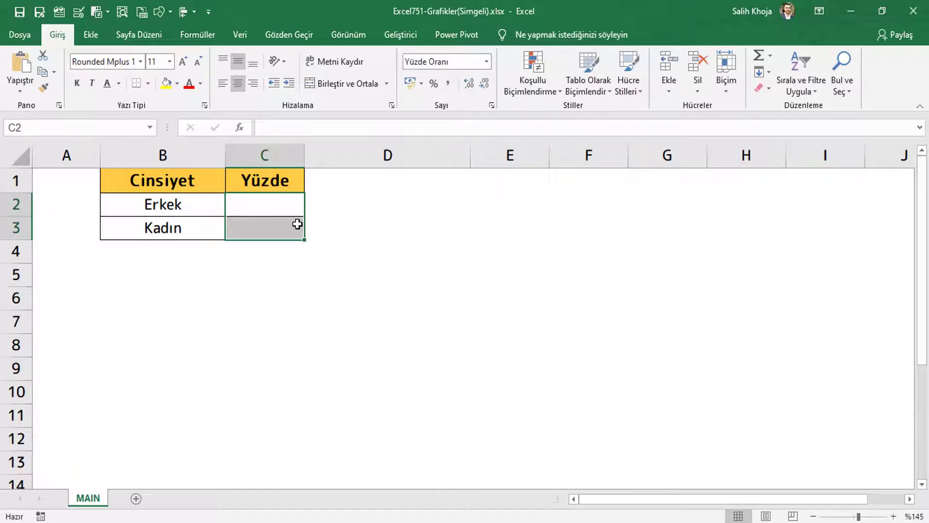
Step: Enter 35 as Erkek's percentage in C2
click(276, 206)
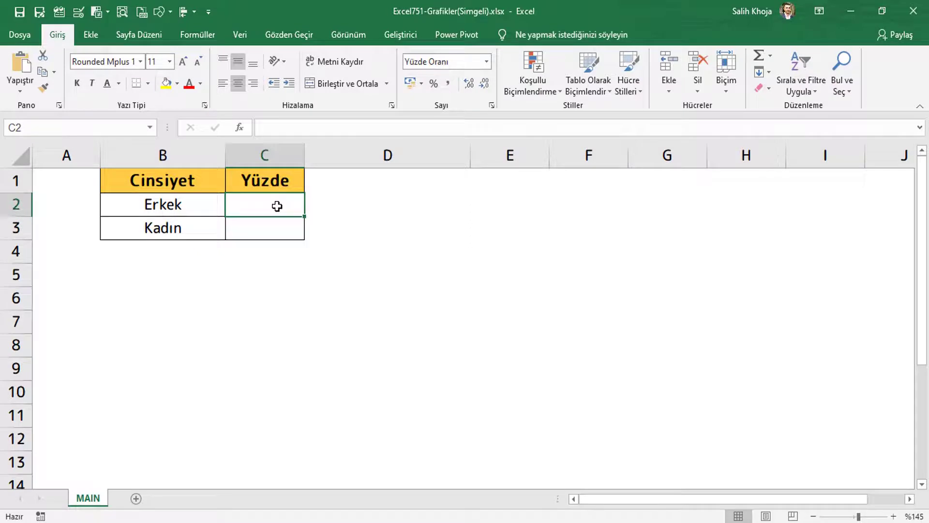
text(35)
key(Return)
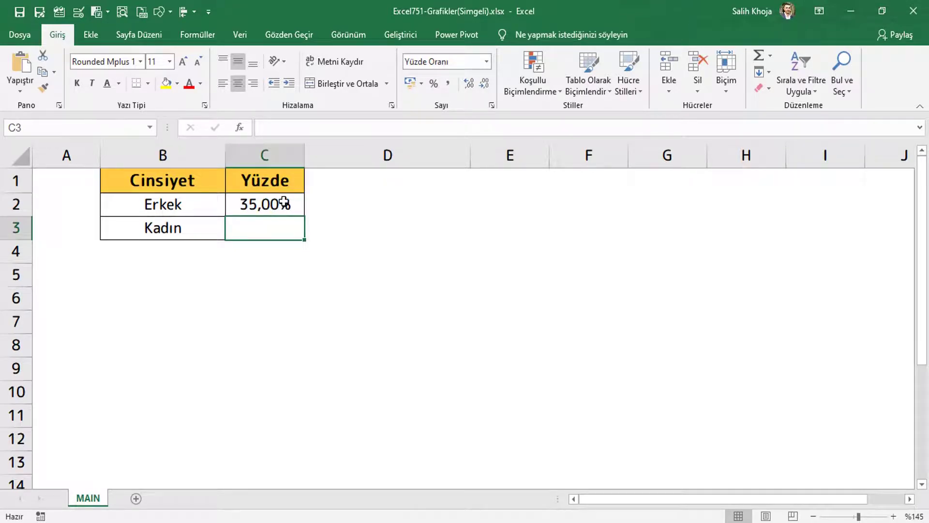
Step: Remove two decimal places from C2:C3 so Erkek shows 35%
drag(284, 203, 283, 225)
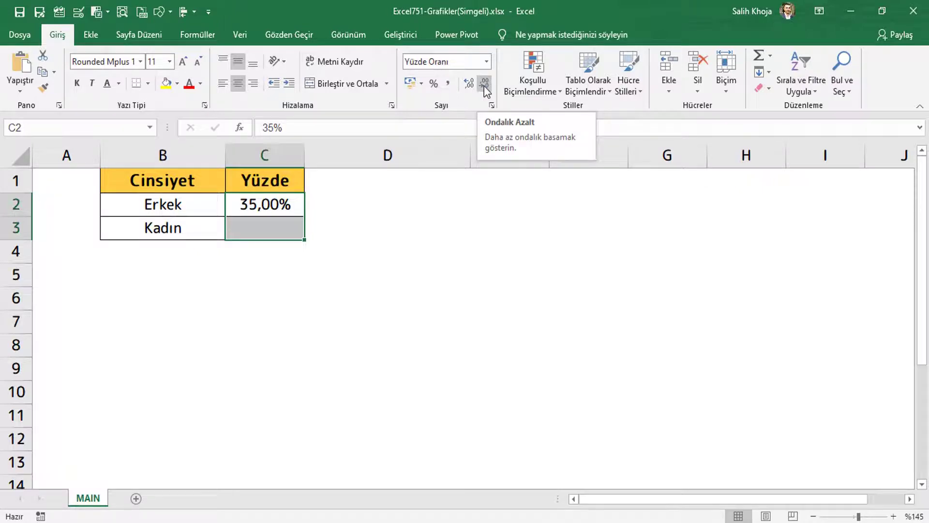
click(484, 86)
click(484, 85)
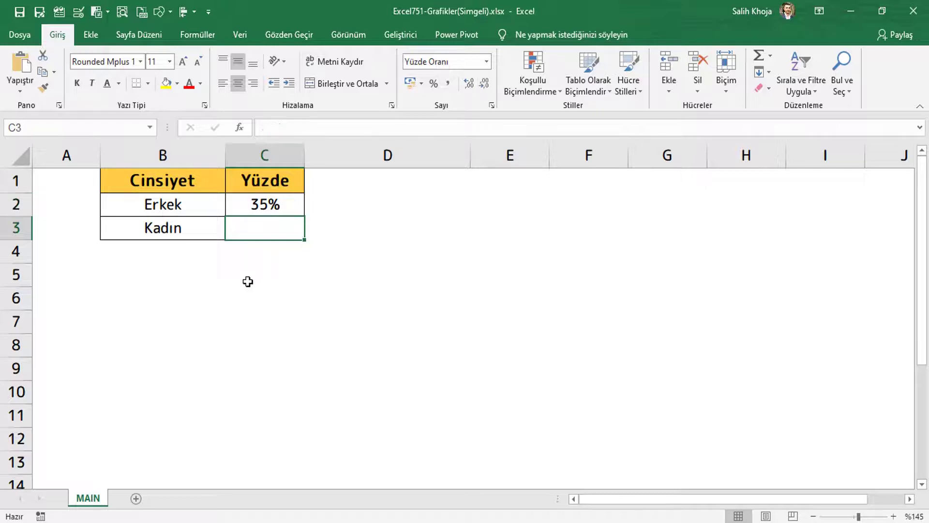
click(280, 209)
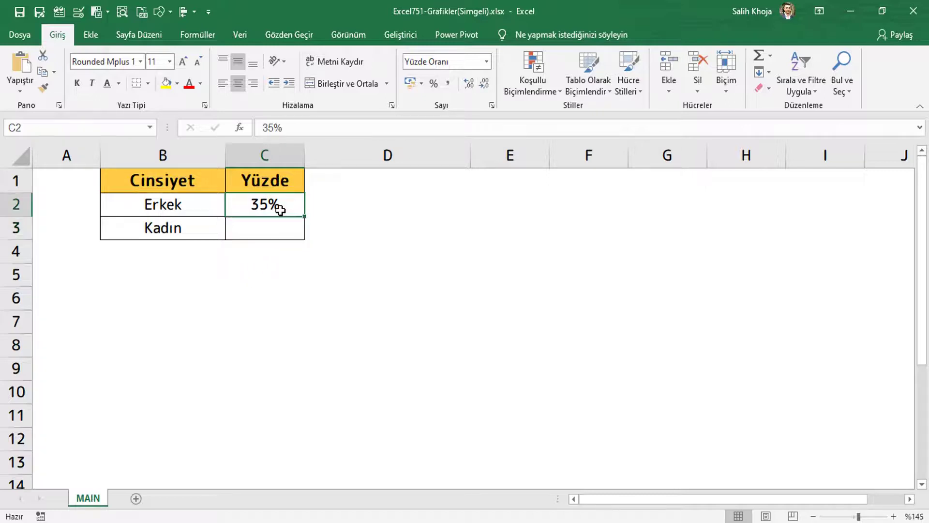
click(266, 230)
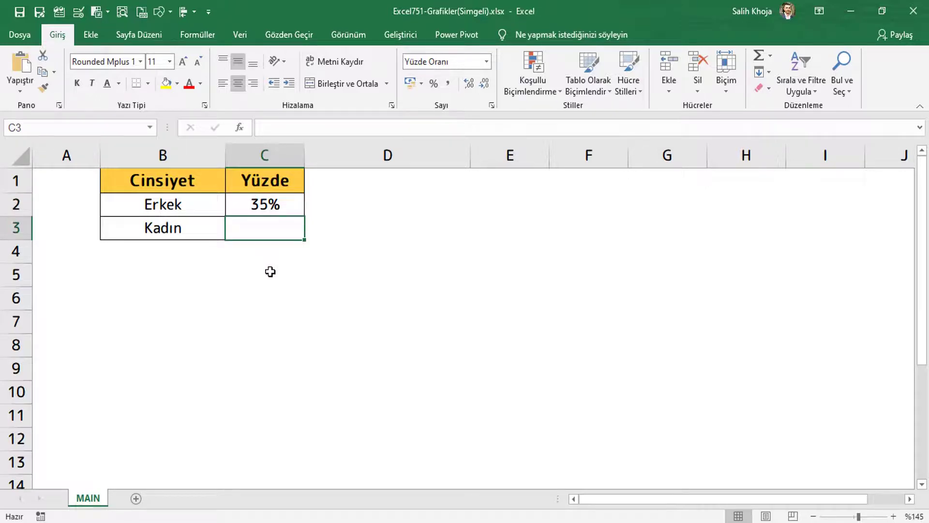
click(285, 207)
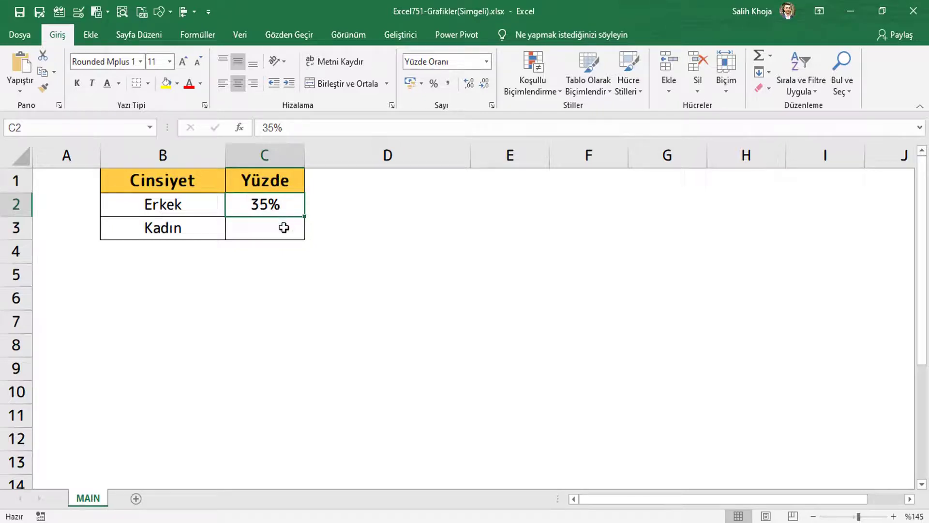
click(284, 228)
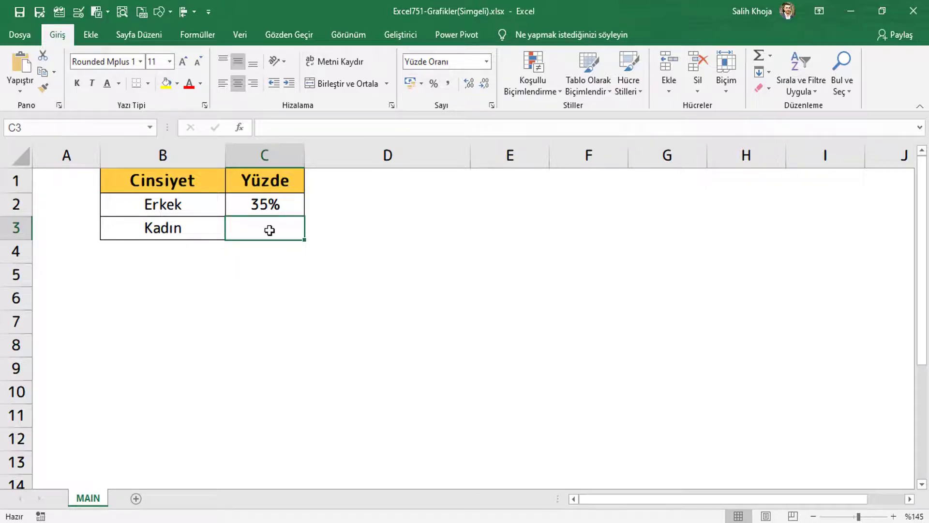
Step: Make Kadın's percentage in C3 the formula =1-C2
text(=)
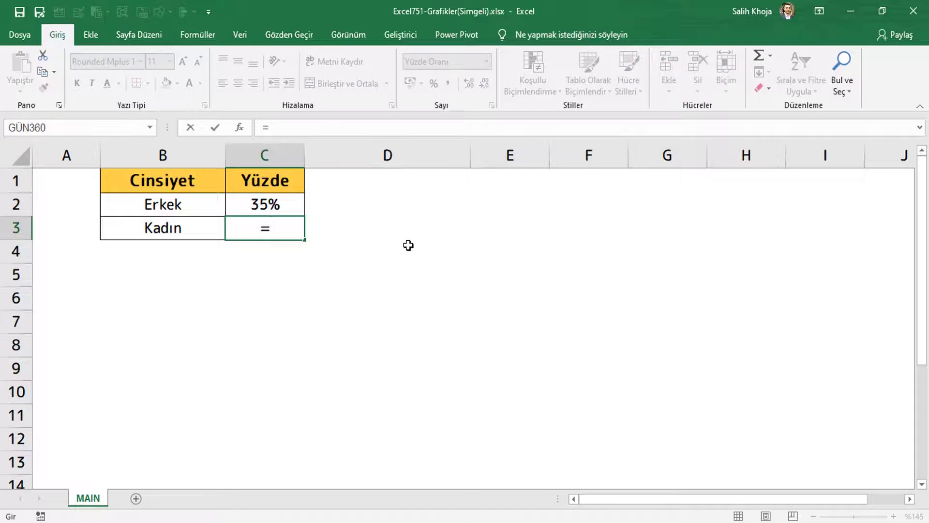
text(1-)
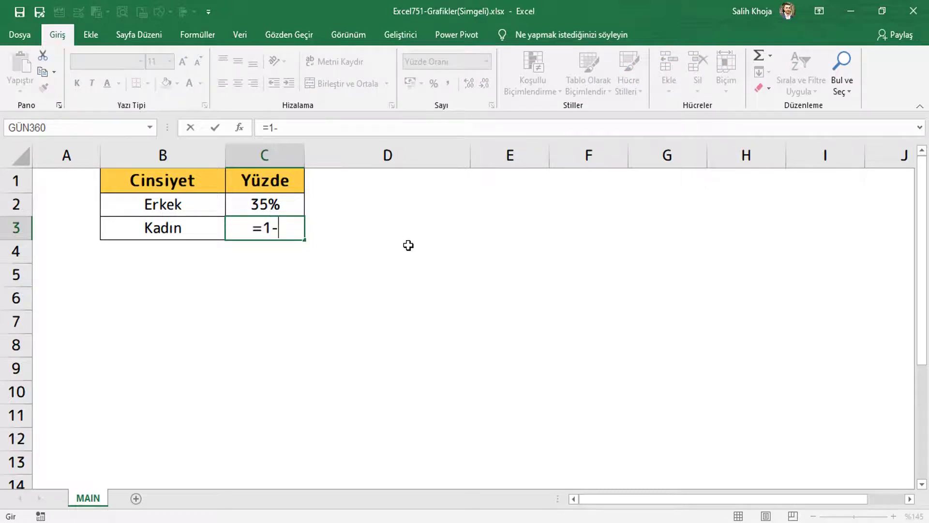
click(285, 205)
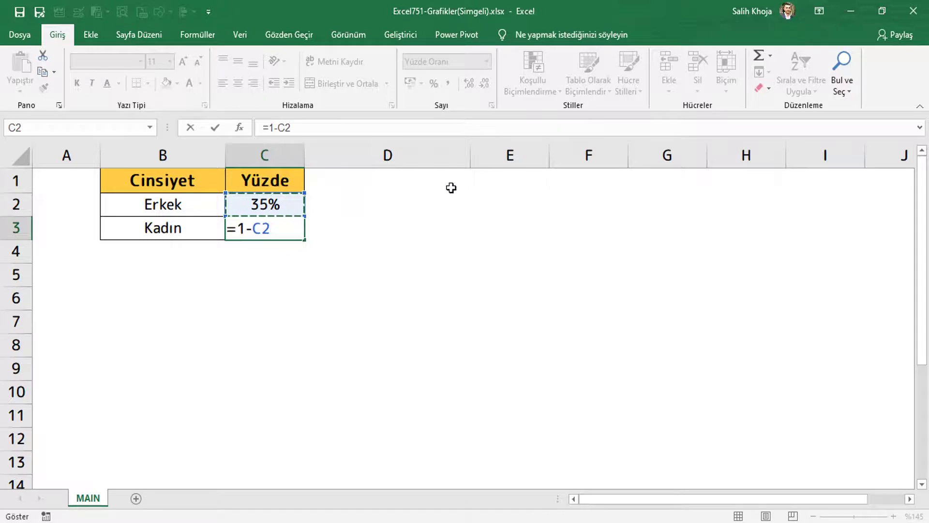
key(ctrl+Return)
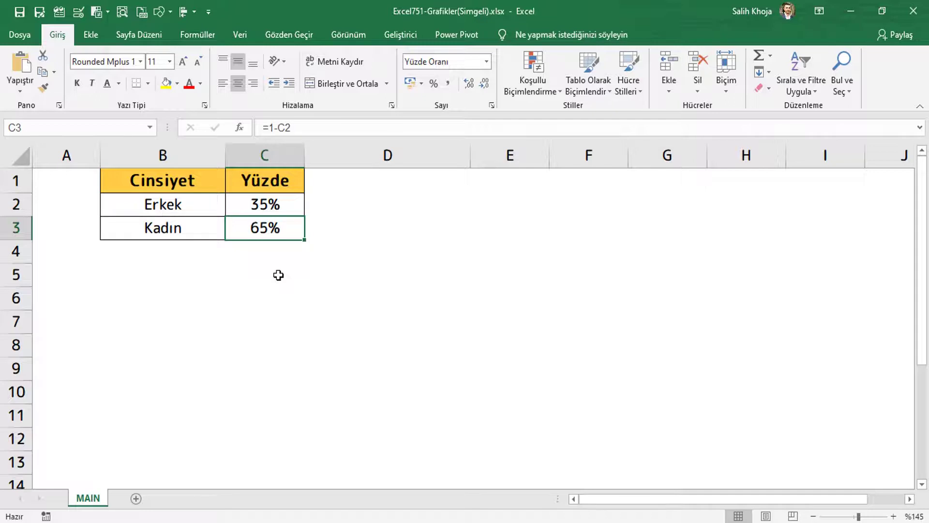
Step: Change Erkek's percentage in C2 to 52 so Kadın becomes 48%
click(285, 207)
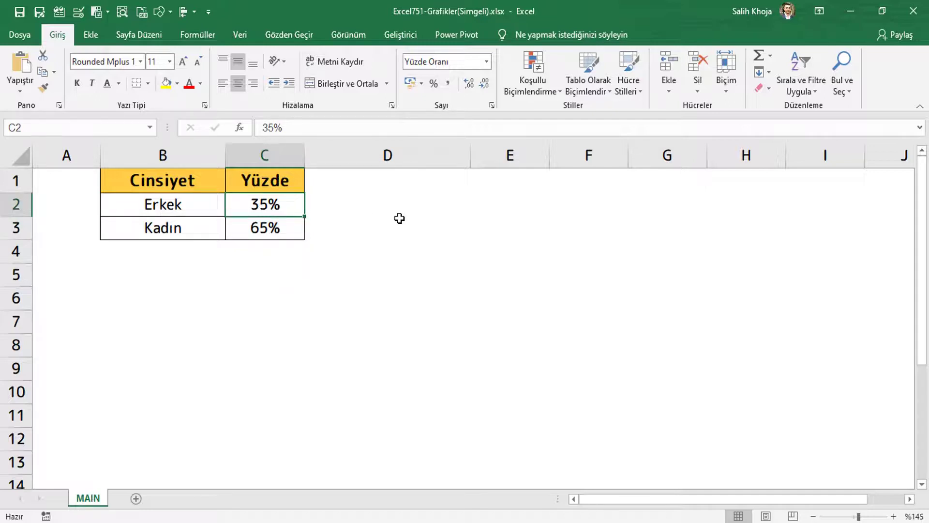
text(52)
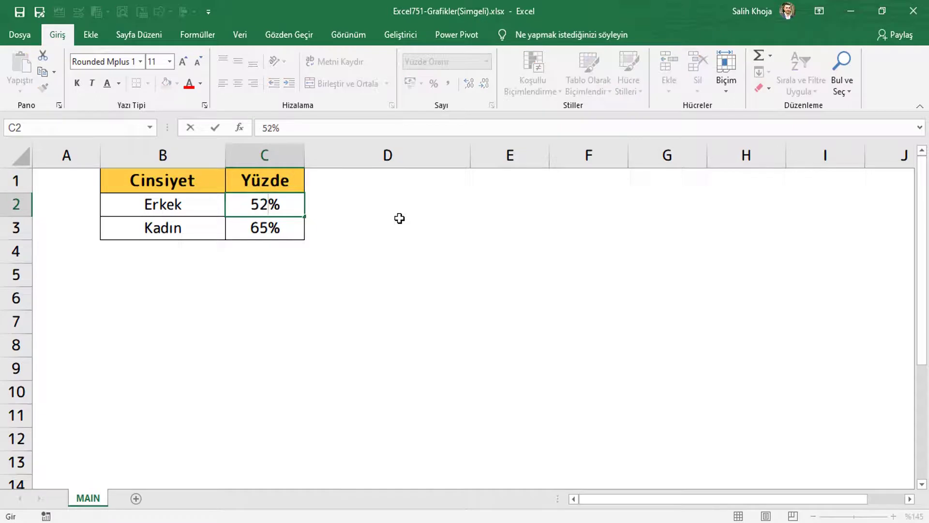
key(Return)
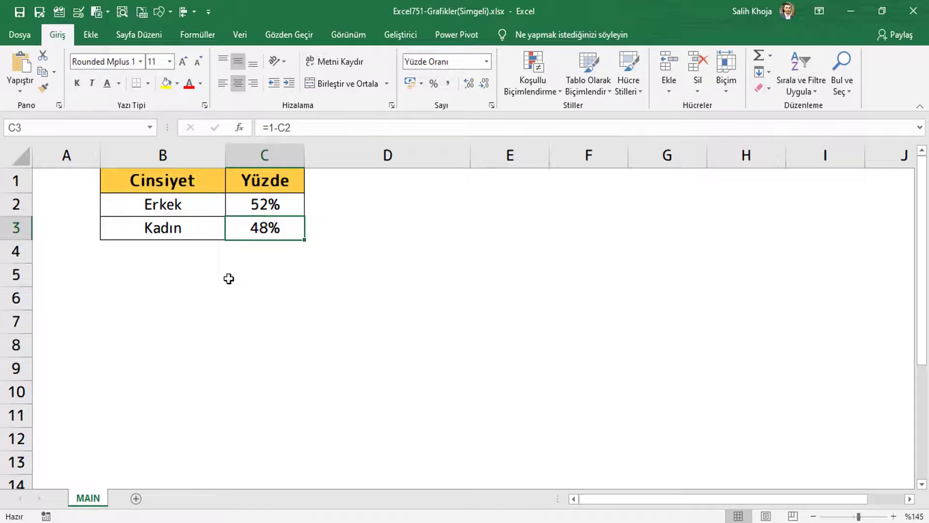
Step: Insert a clustered column chart of B2:C3 and select its vertical percentage axis
click(200, 205)
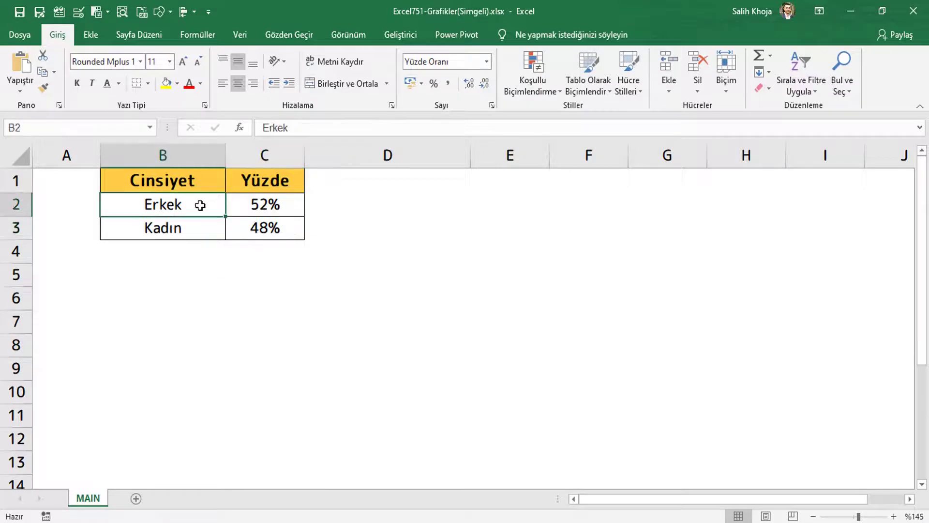
drag(200, 205, 242, 222)
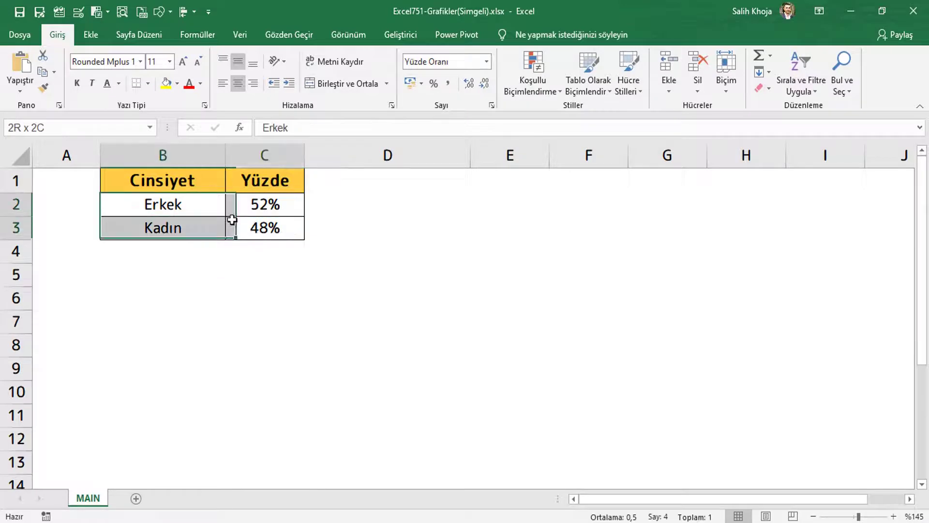
click(83, 34)
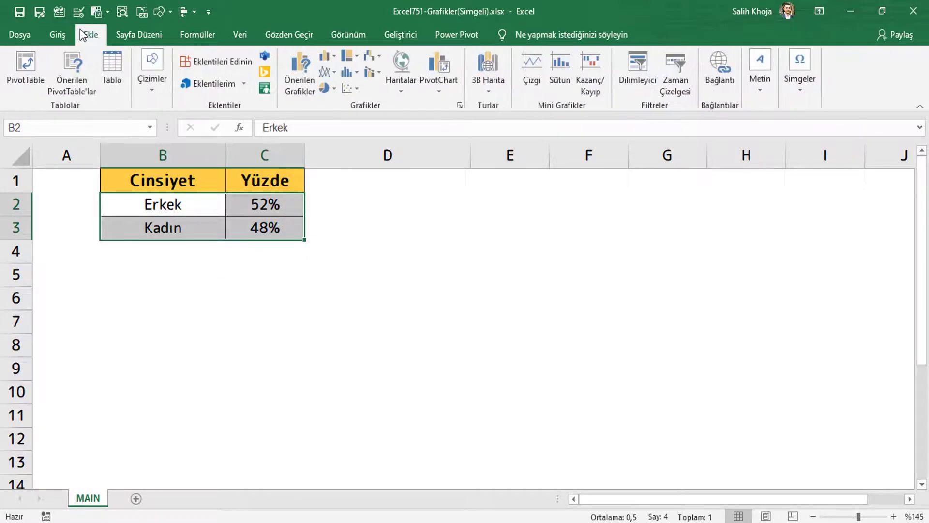
click(334, 57)
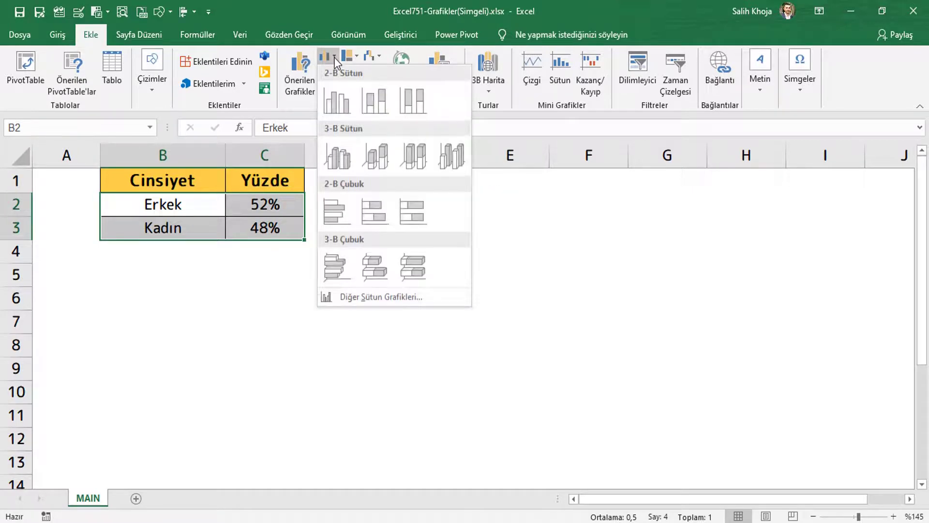
click(333, 95)
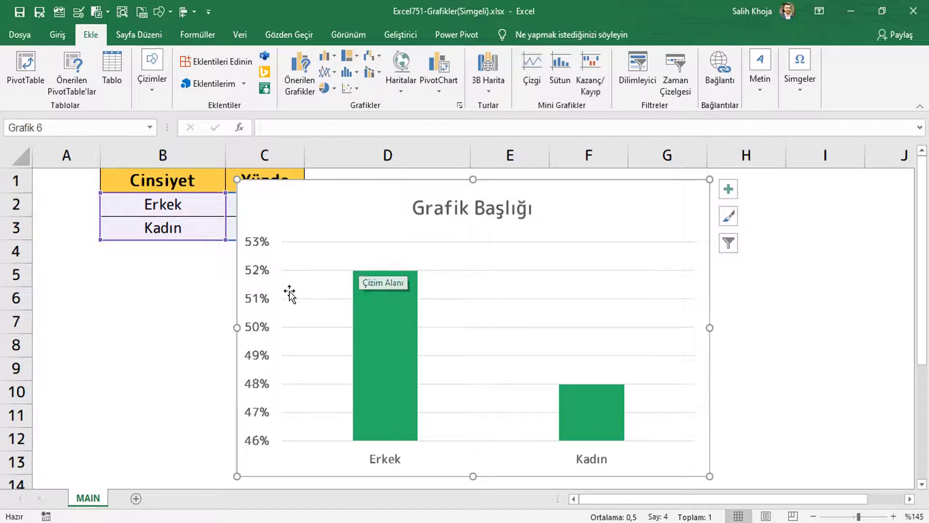
click(261, 276)
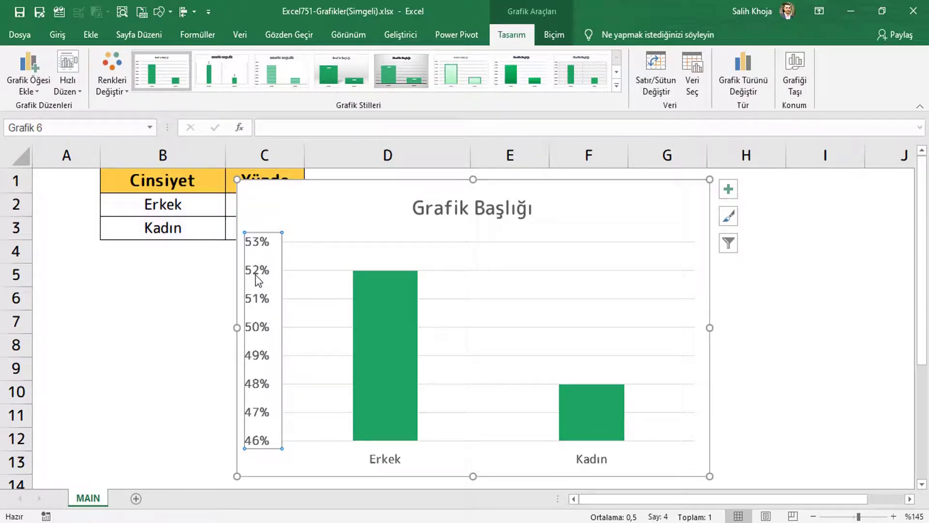
Step: Delete the chart's vertical axis, horizontal gridlines and title
key(Delete)
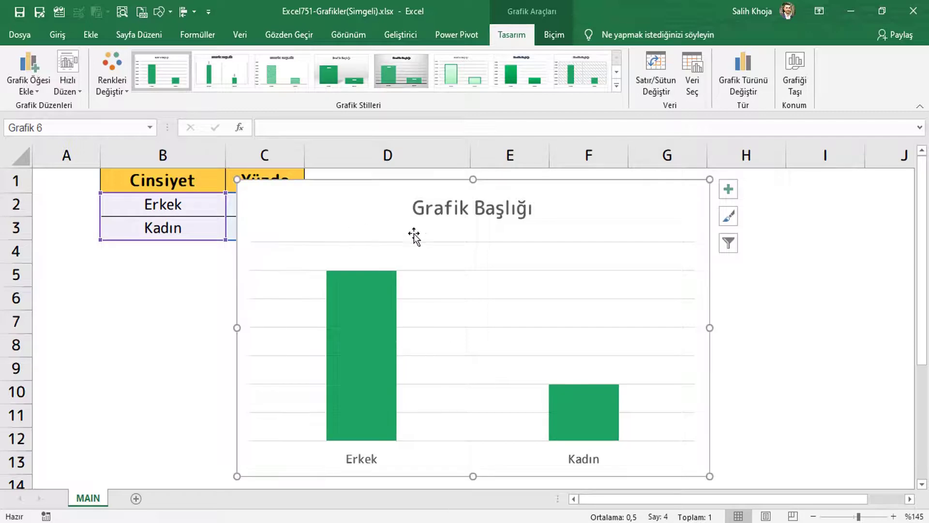
click(419, 243)
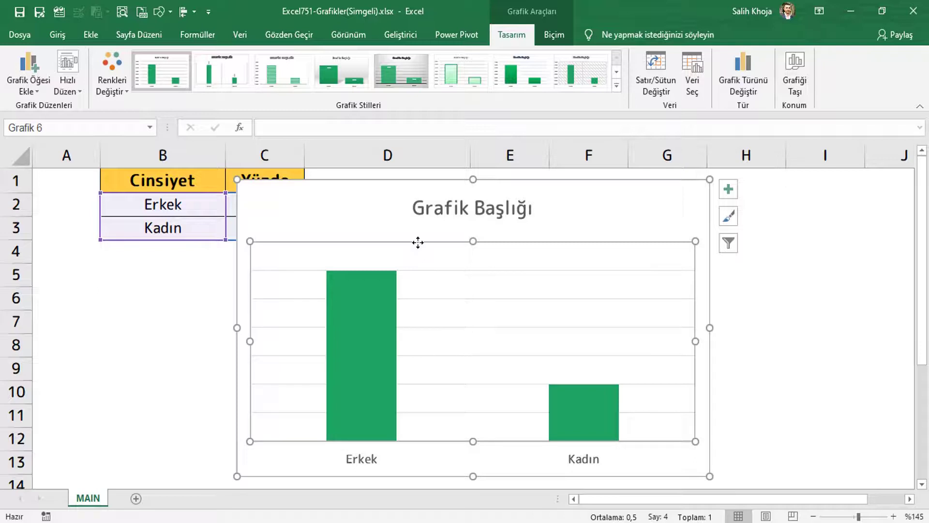
click(452, 270)
key(Delete)
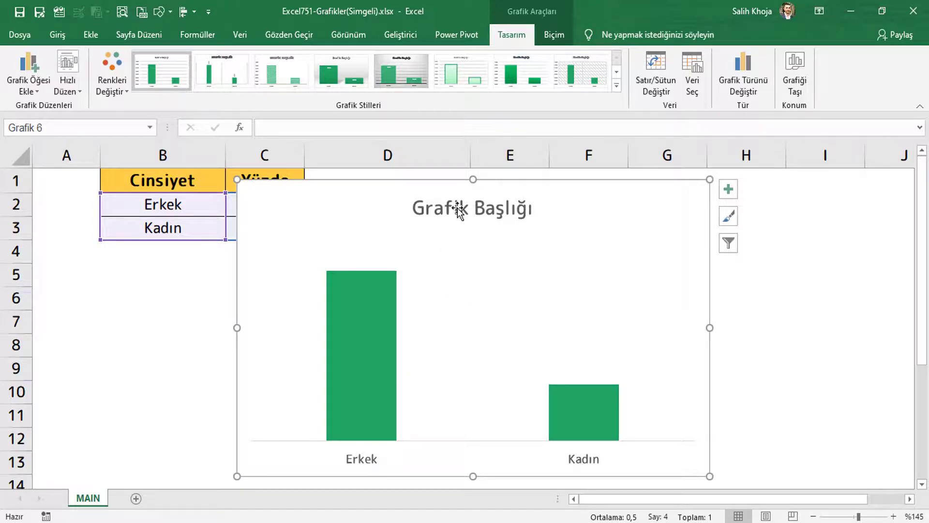
click(476, 209)
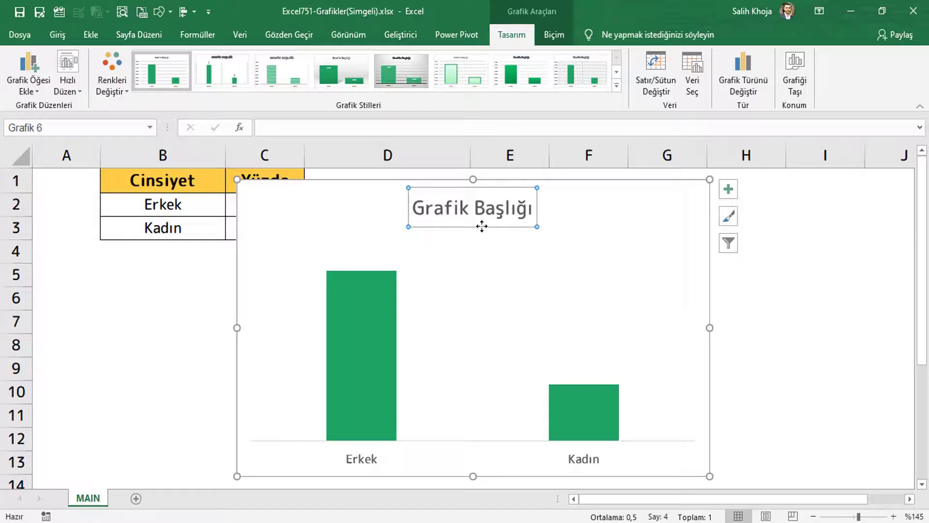
key(Delete)
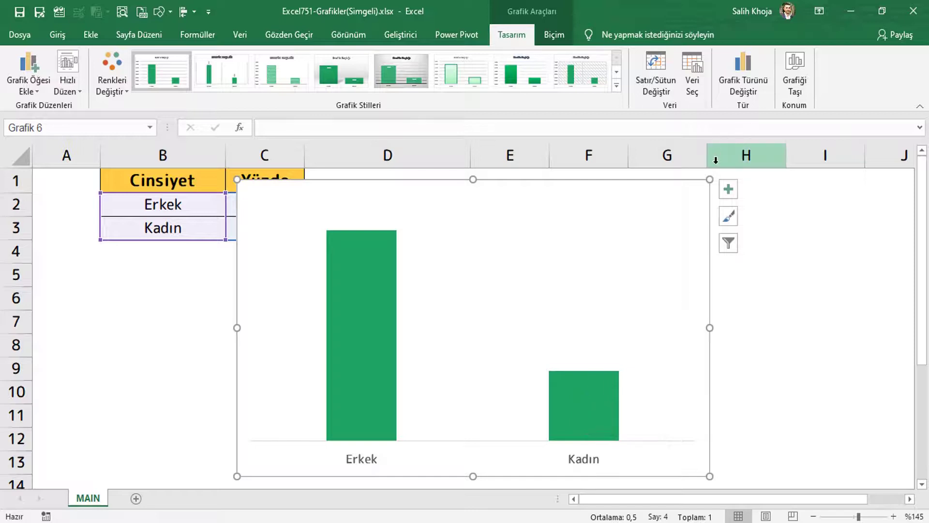
Step: Shrink the chart and move it below the Cinsiyet/Yüzde table
drag(710, 180, 518, 245)
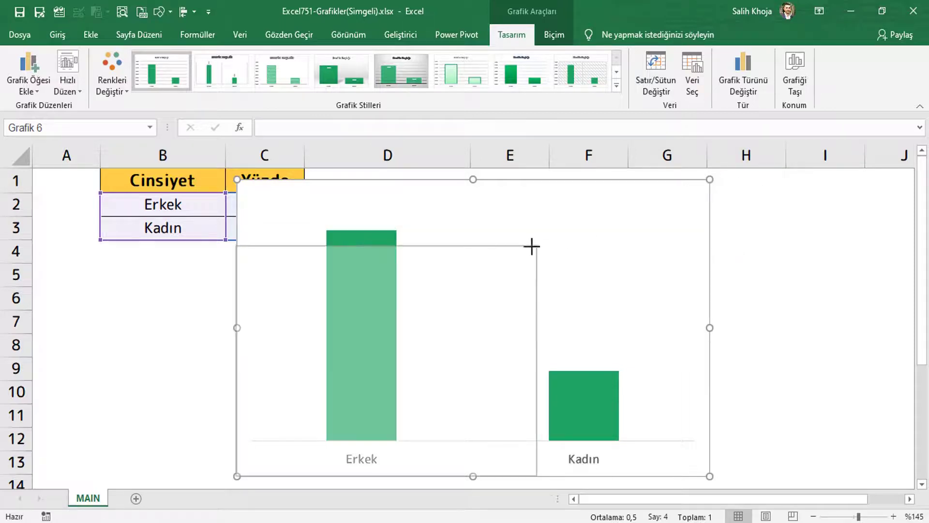
drag(485, 308, 342, 248)
click(494, 245)
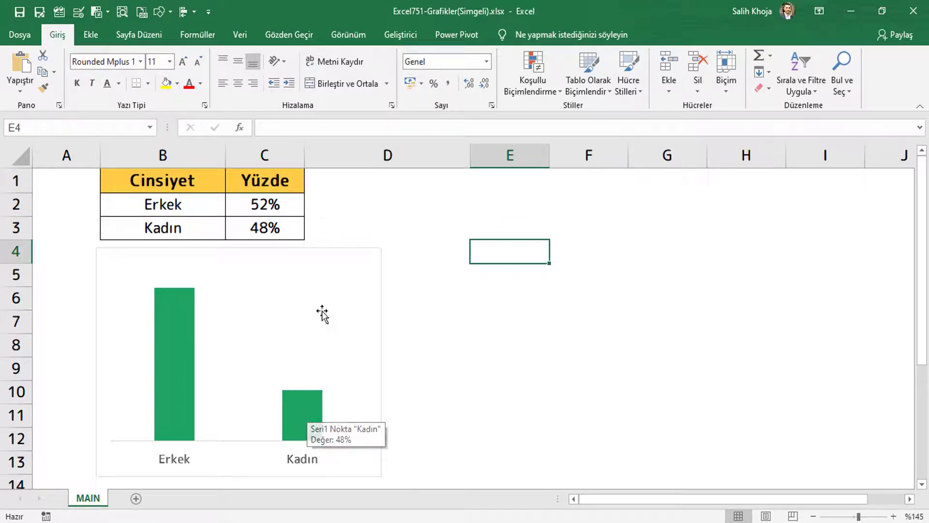
Step: Open the Simgeler icon library from Ekle > Çizimler
click(91, 35)
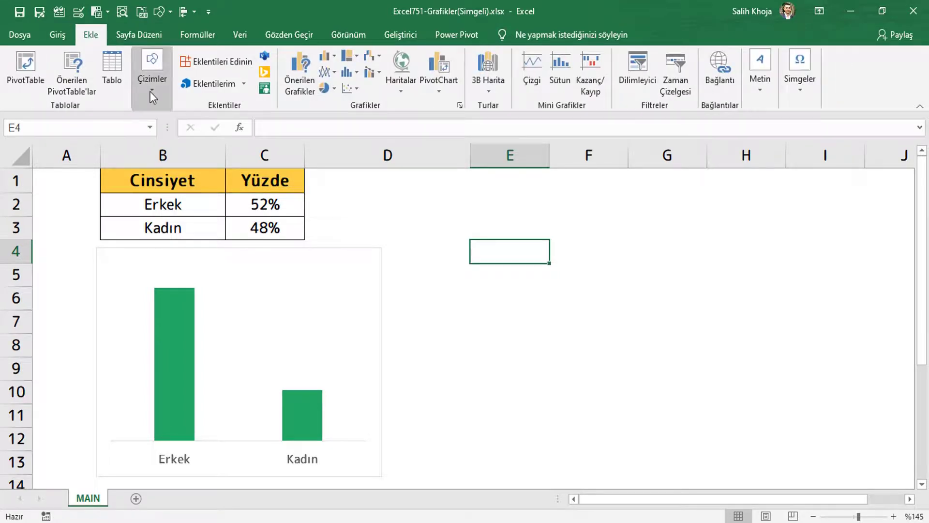
click(150, 91)
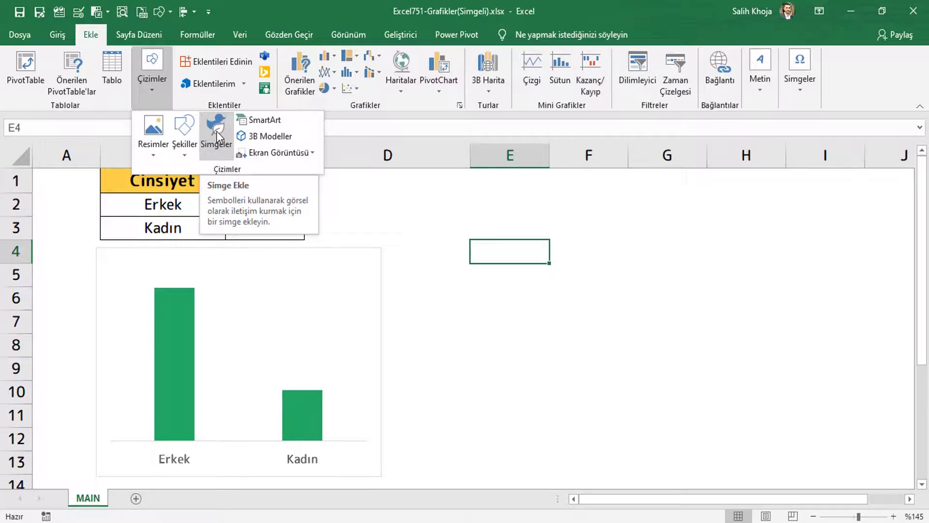
click(217, 138)
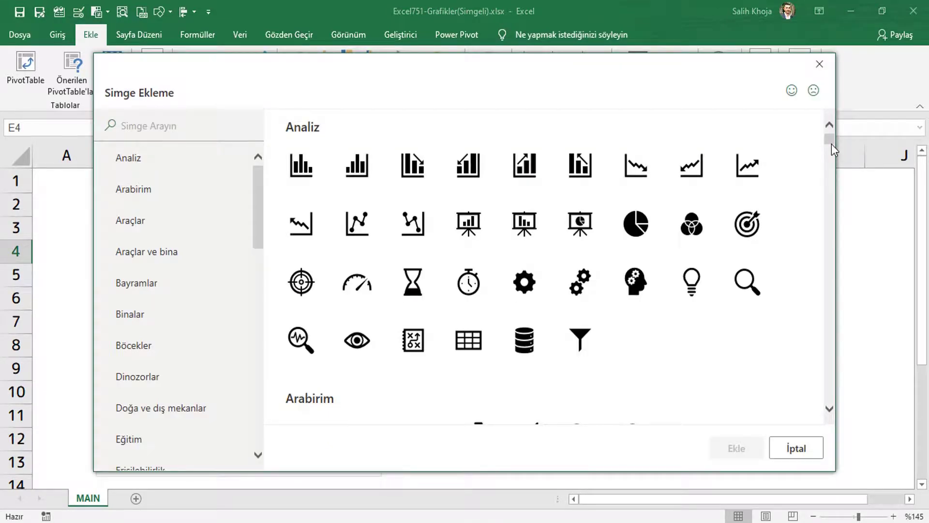
Step: Search the icon library for 'erkek' and choose the plain standing man icon
mouse_move(830, 141)
mouse_down()
mouse_move(833, 201)
mouse_move(269, 118)
mouse_up()
click(199, 126)
text(erkek)
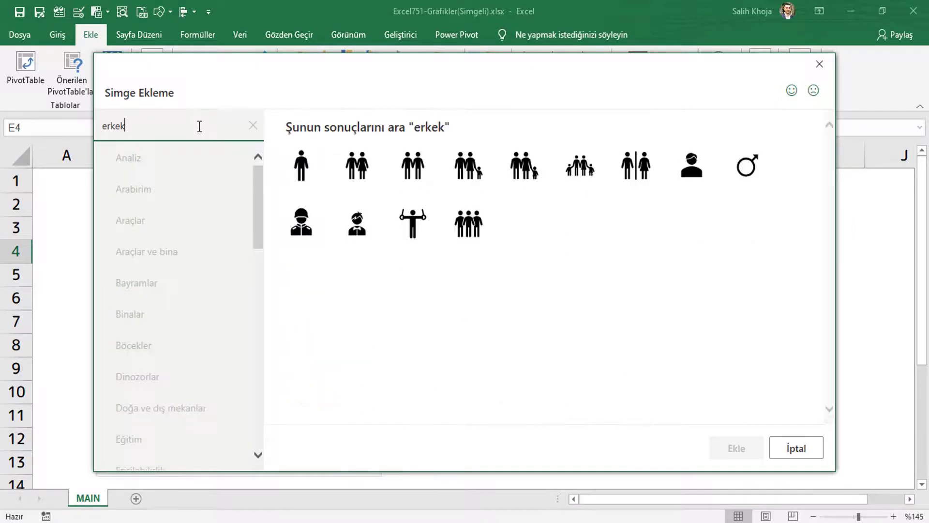
click(308, 173)
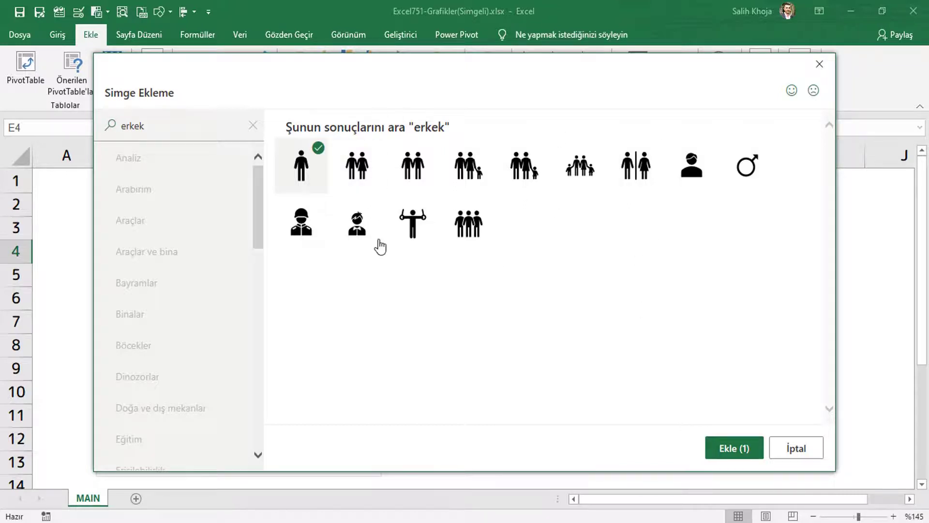
Step: Insert the chosen standing man icon onto the sheet beside the chart
click(730, 454)
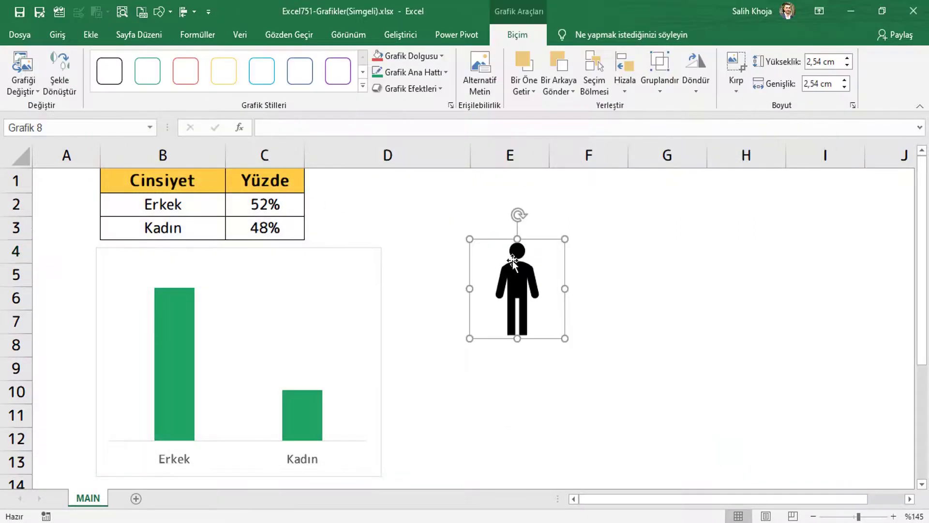
click(365, 197)
click(90, 35)
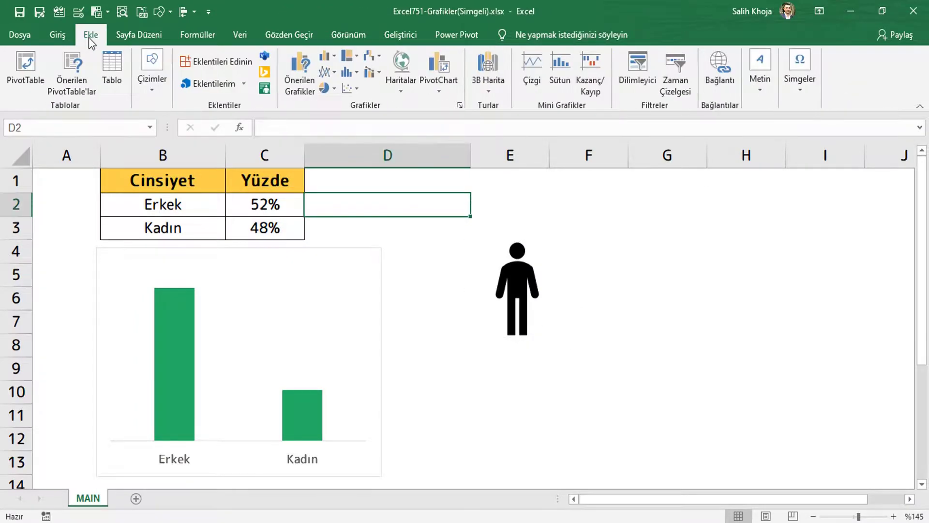
click(154, 89)
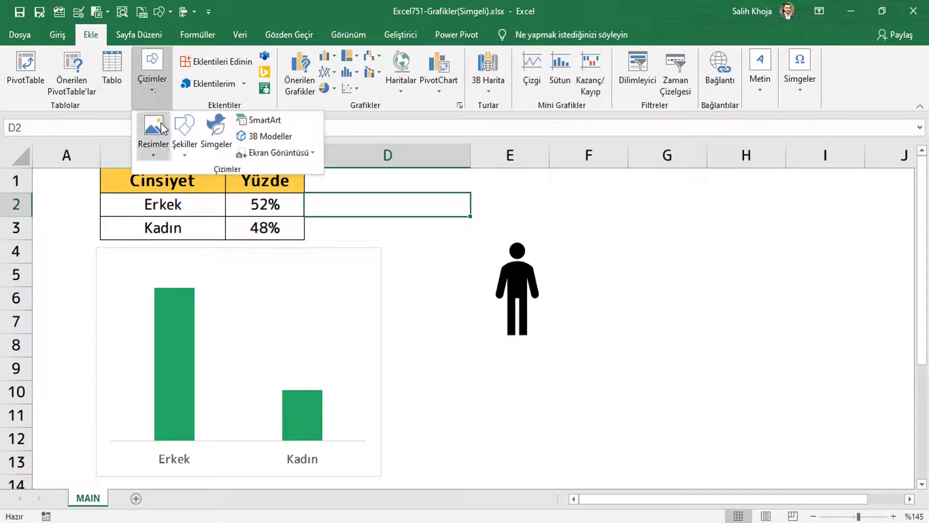
Step: Search the icons for 'kadın' and insert the plain standing woman icon
click(214, 142)
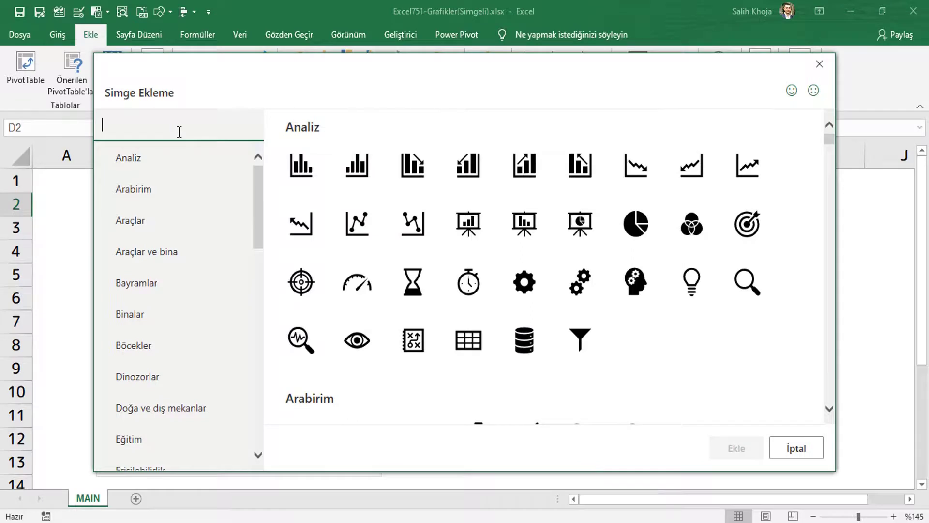
text(kadın)
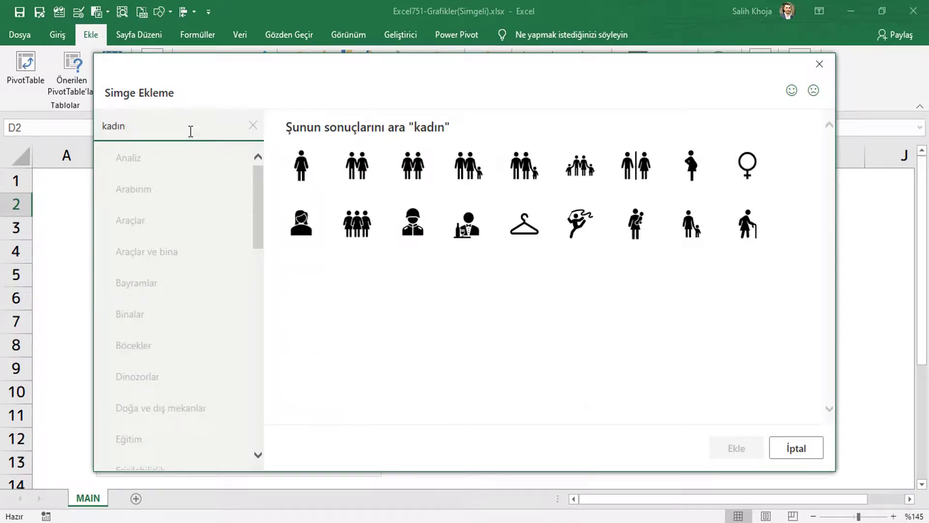
click(306, 172)
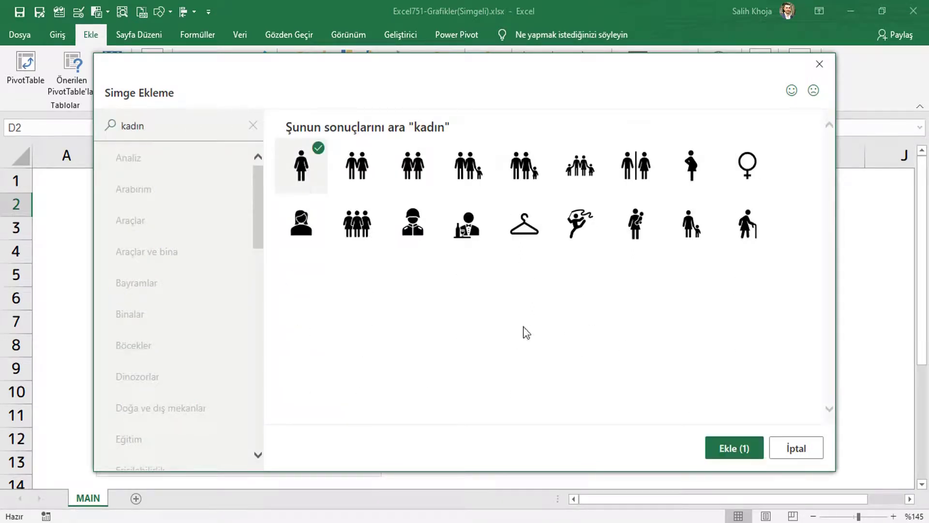
click(751, 455)
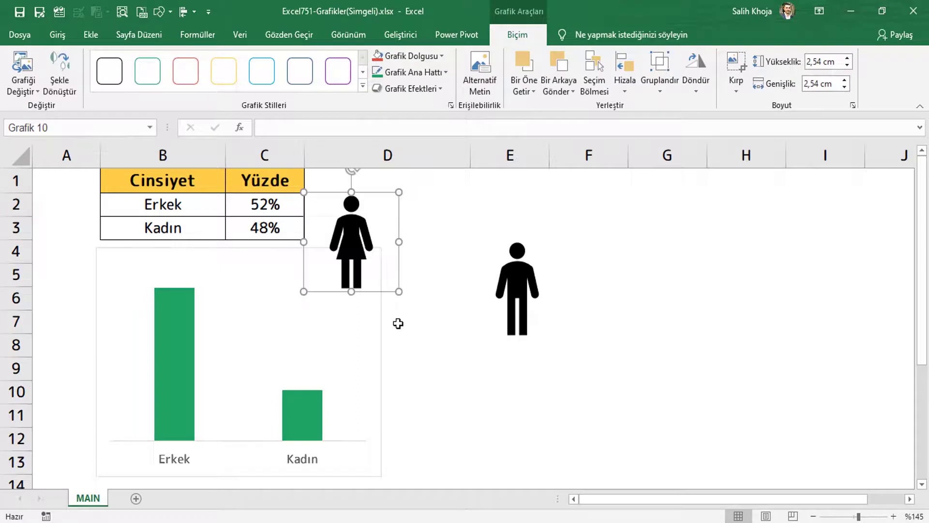
Step: Place the woman icon beside the man icon, nudging the man icon slightly right to leave a gap
drag(390, 256, 489, 305)
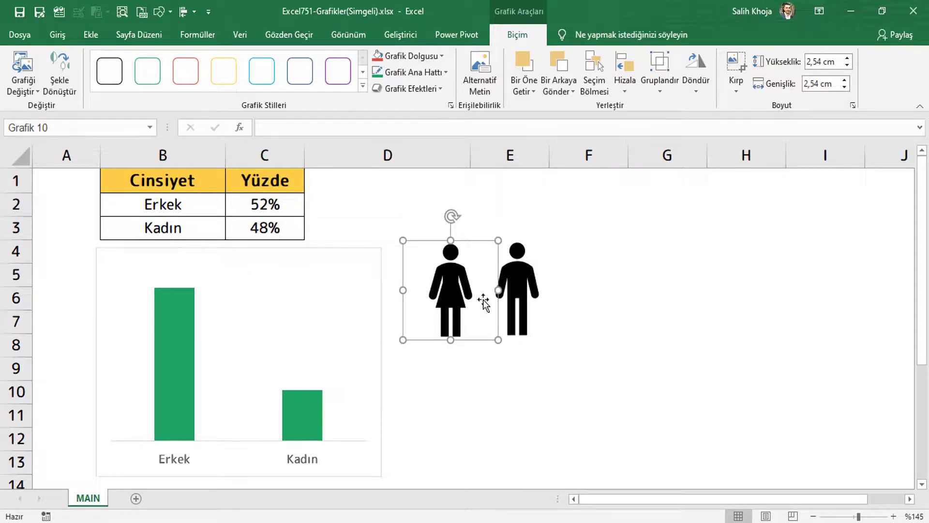
drag(515, 296, 533, 293)
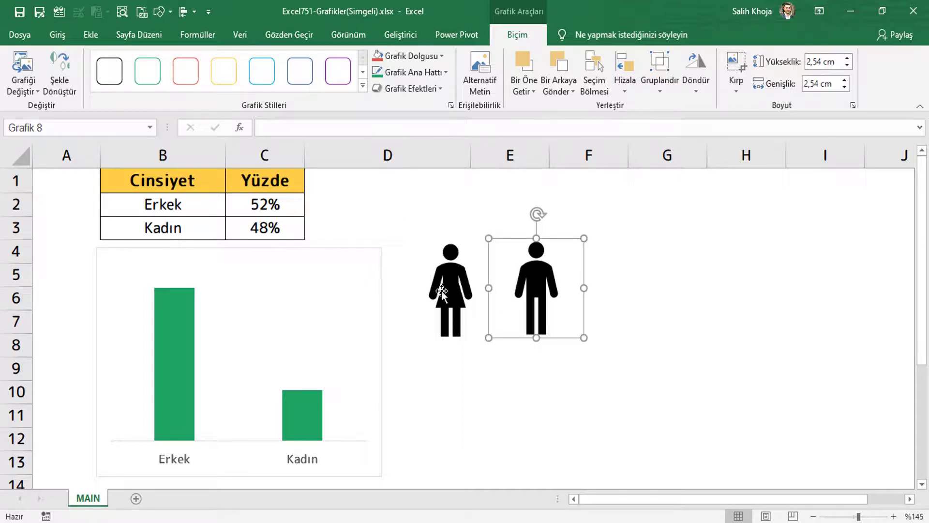
Step: Fill the man icon with blue
right_click(535, 278)
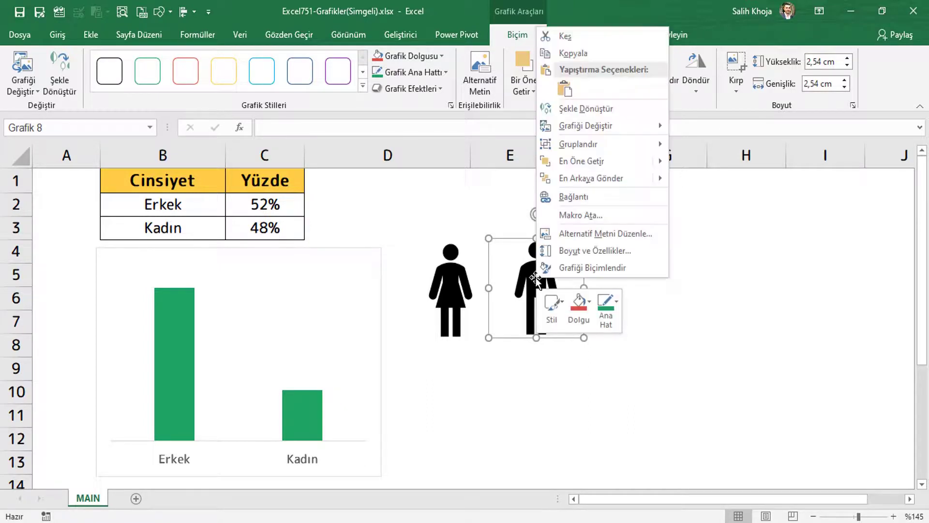
click(587, 309)
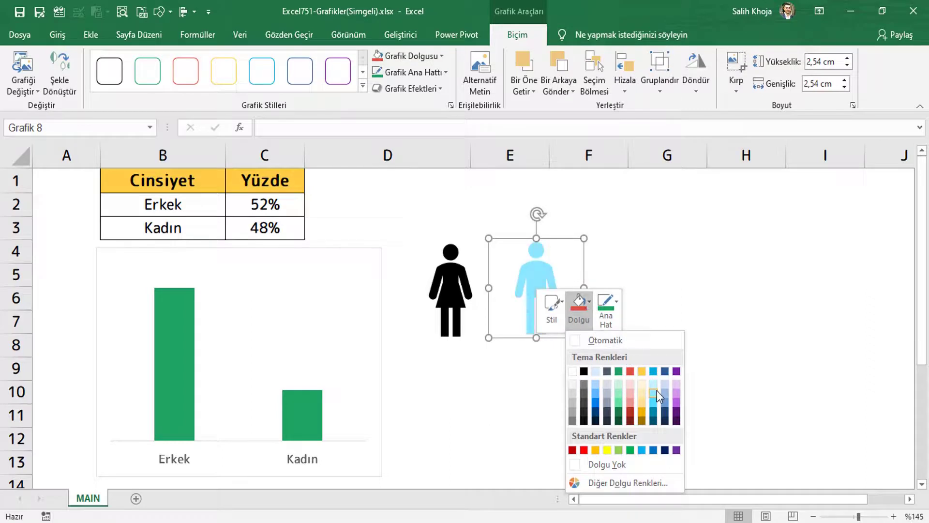
click(597, 400)
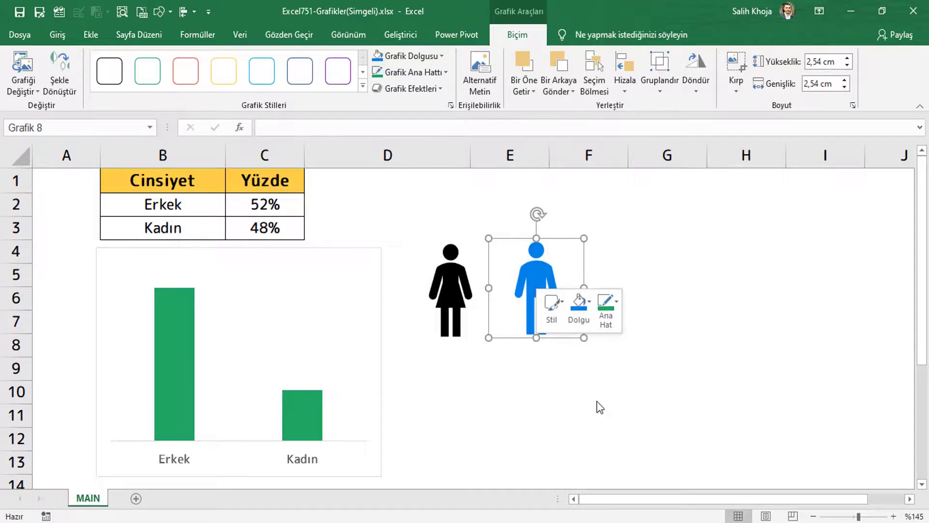
Step: Fill the woman icon with red
click(451, 292)
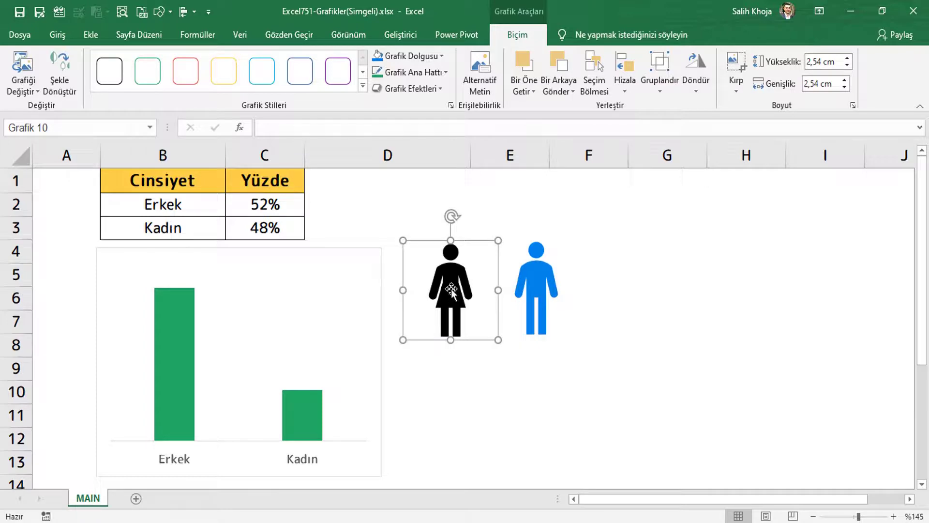
right_click(451, 289)
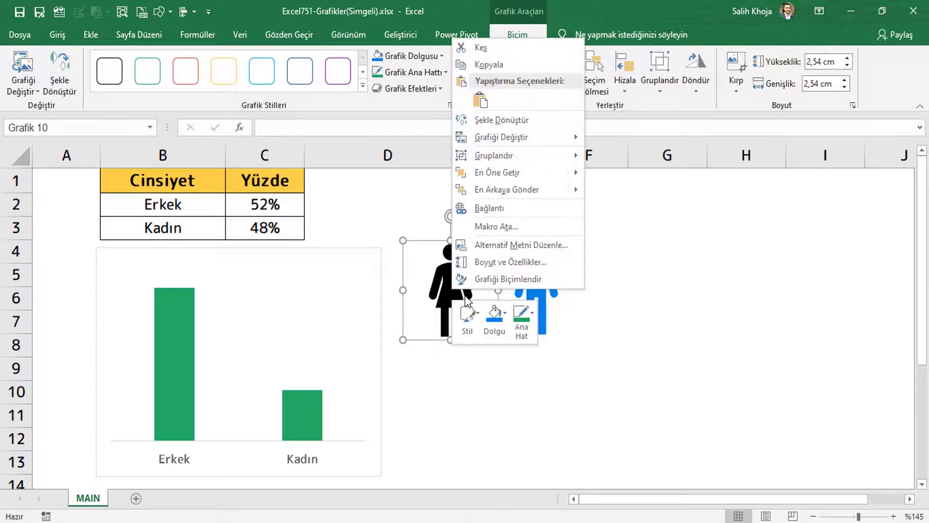
click(501, 320)
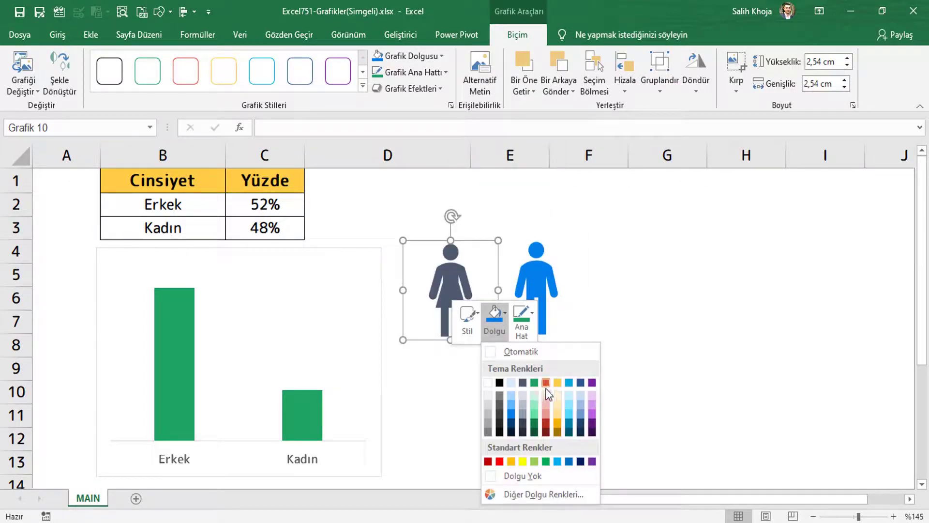
click(509, 402)
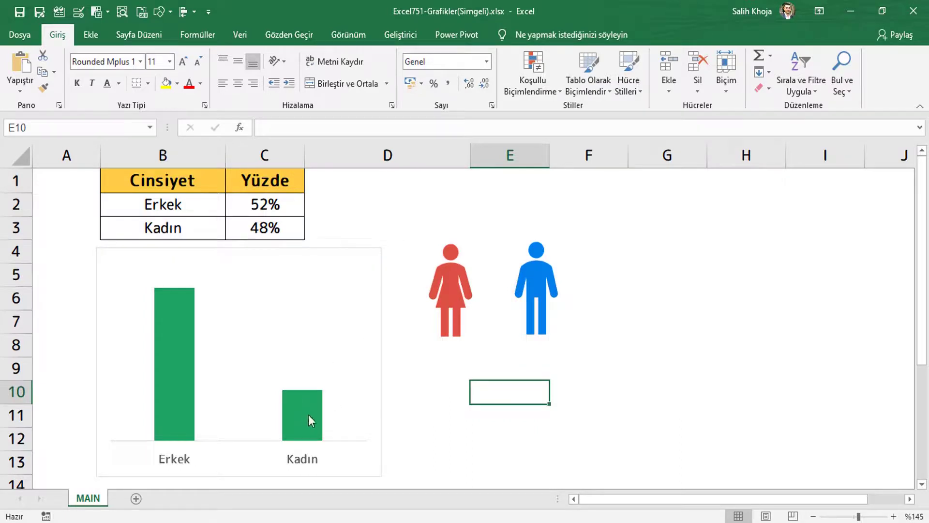
click(554, 295)
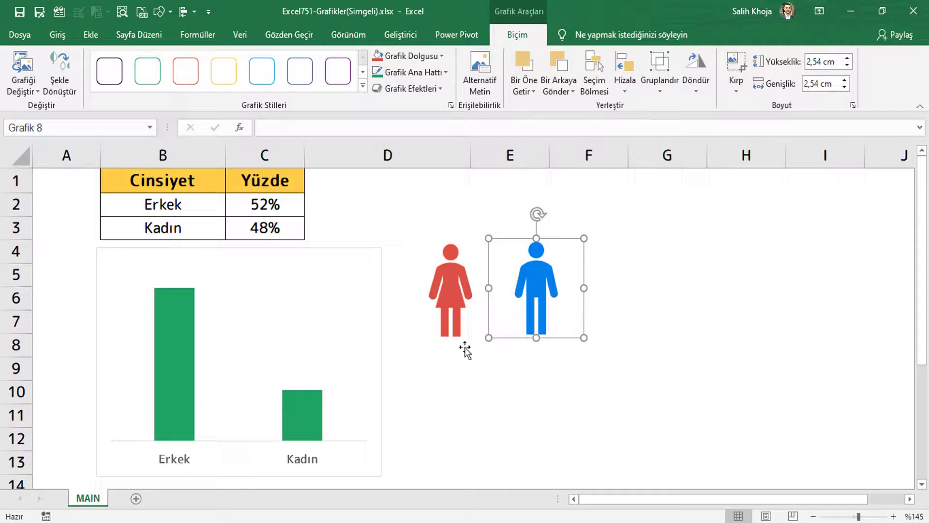
click(485, 363)
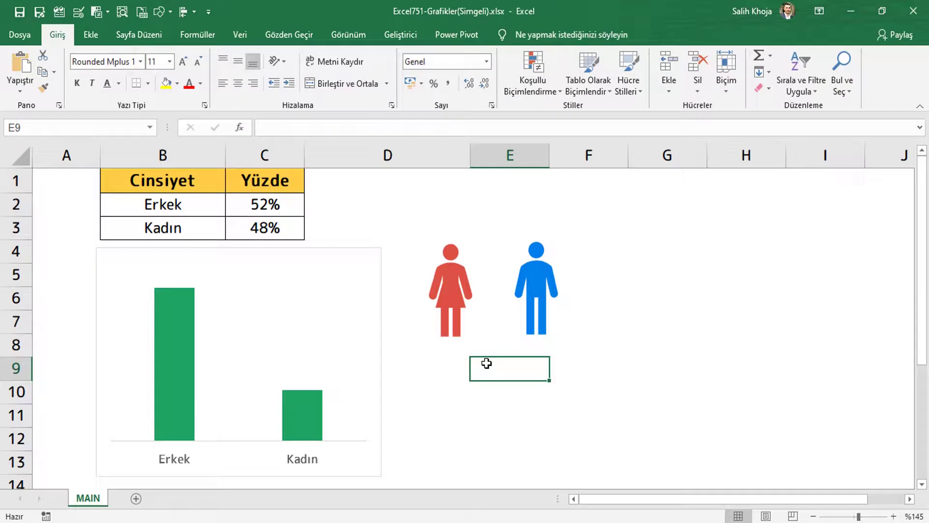
Step: Copy the red woman icon and paste it into the Kadın column only
click(453, 277)
key(ctrl+c)
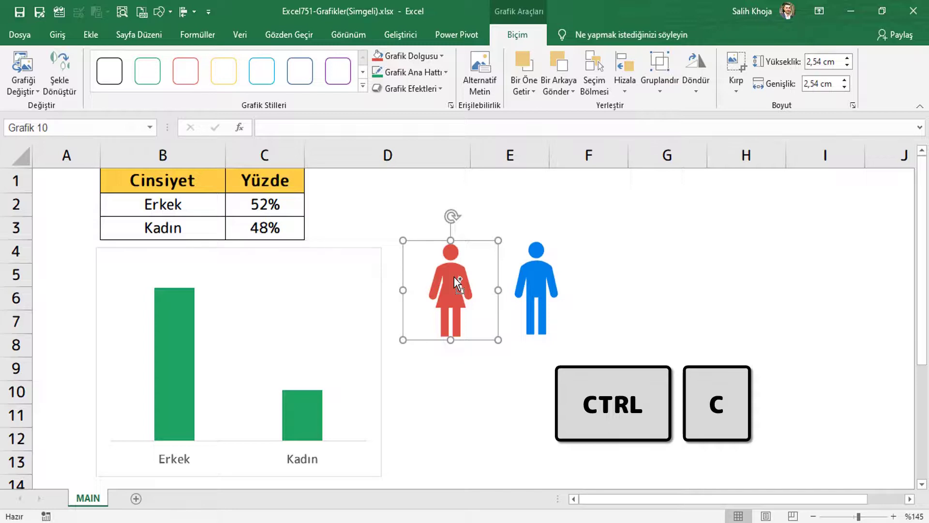
click(311, 413)
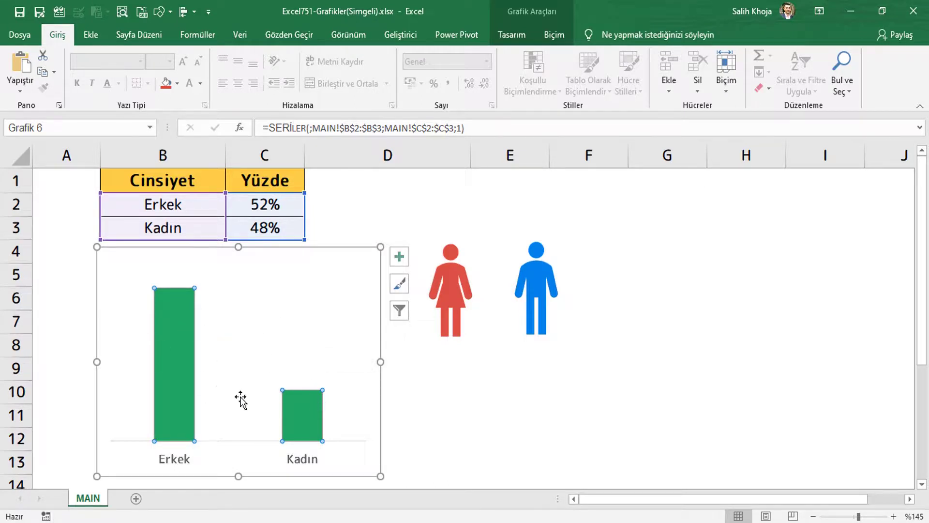
click(309, 405)
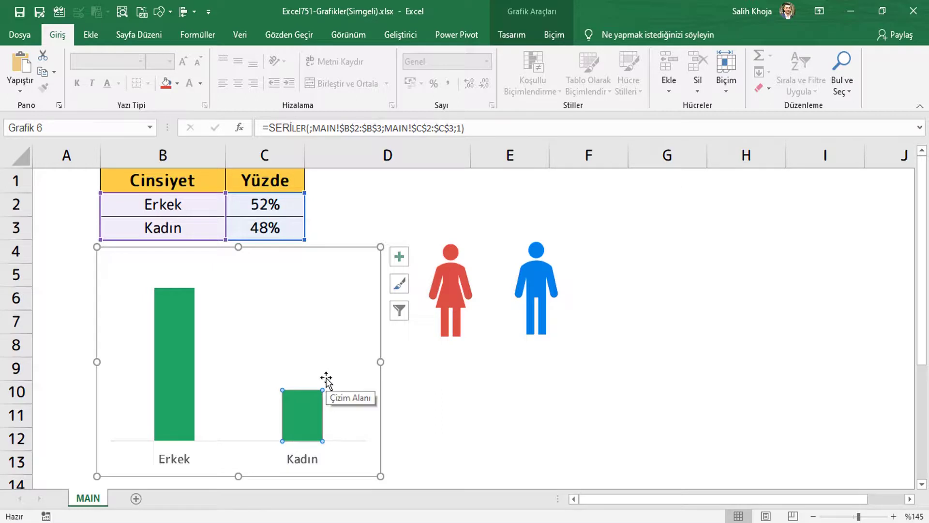
key(ctrl+v)
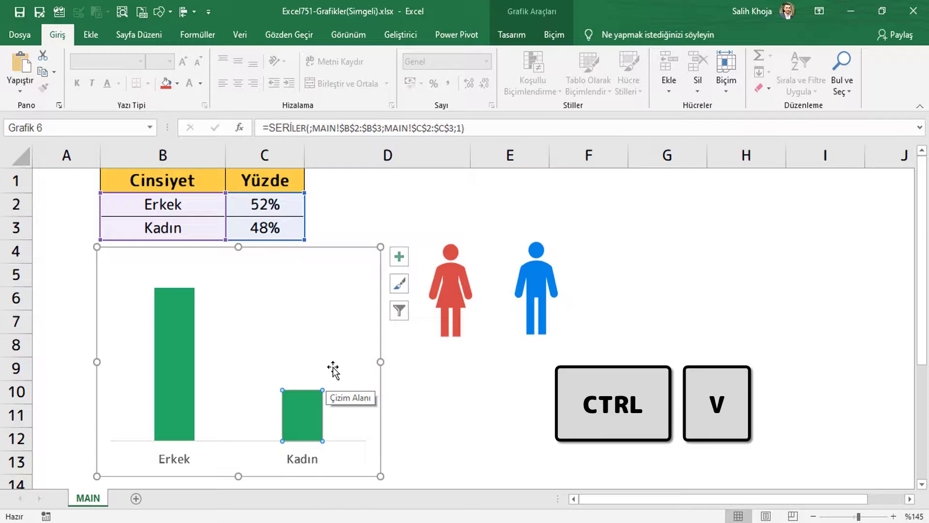
key(ctrl+v)
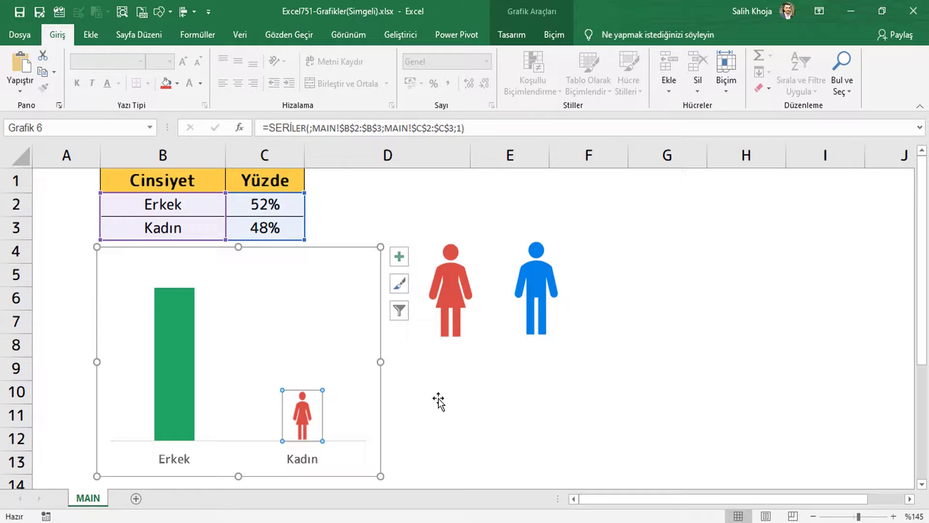
Step: Paste the blue man icon into the Erkek column only, replacing its green bar
click(534, 286)
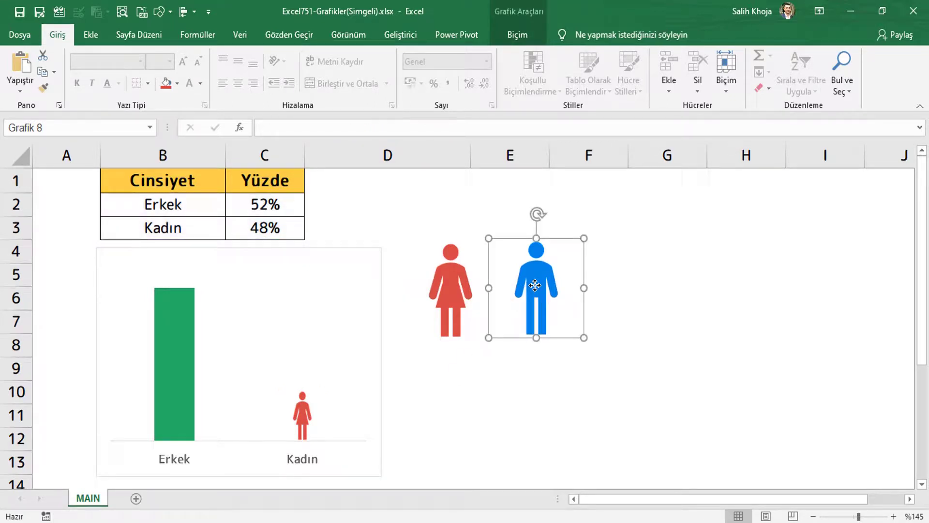
drag(535, 285, 539, 291)
click(181, 349)
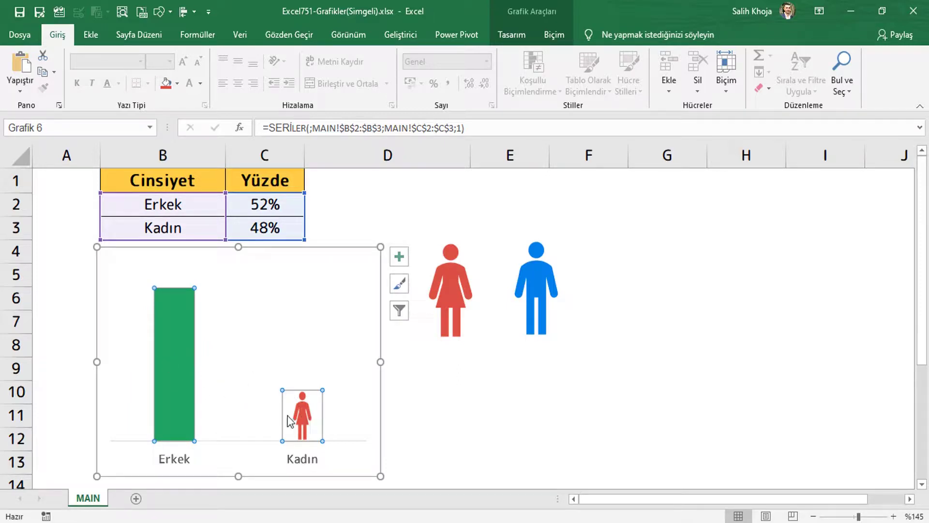
click(177, 382)
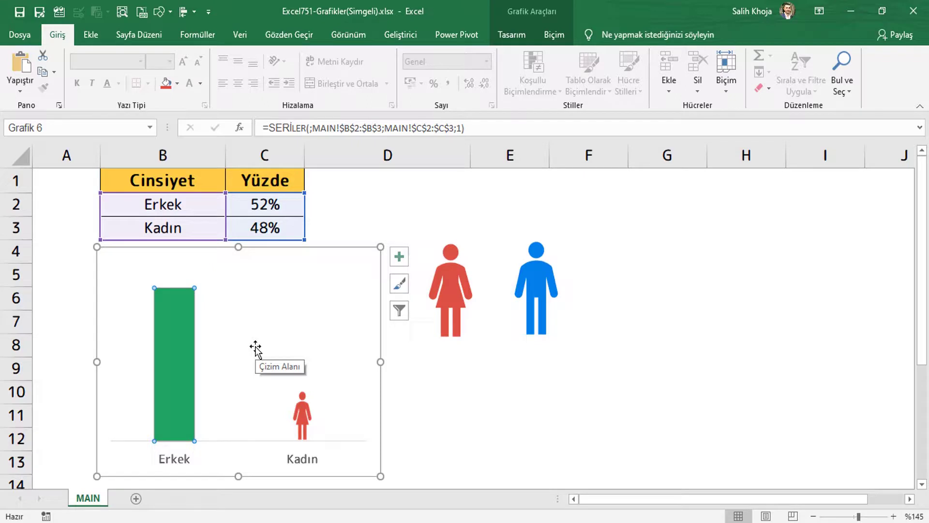
key(ctrl+v)
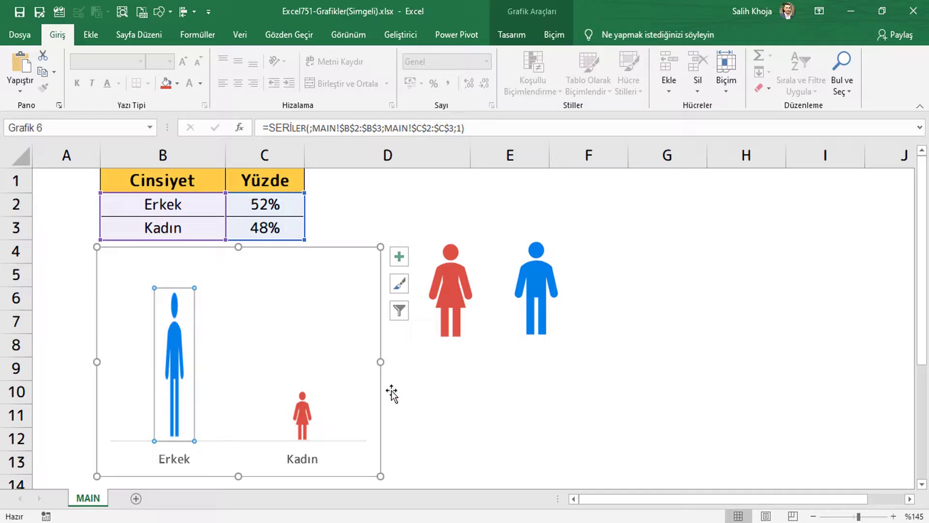
Step: Enter 45% as Erkek's Yüzde in cell C2, so Kadın updates to 55%
click(394, 222)
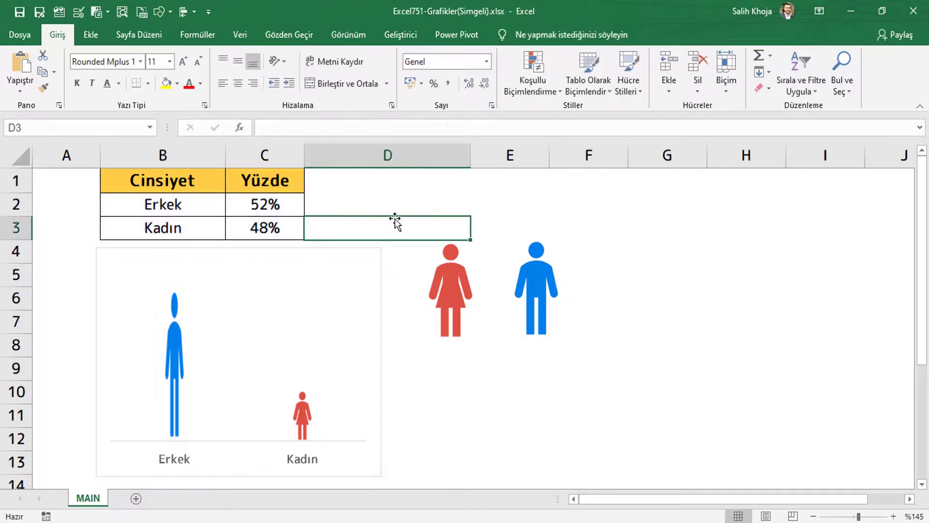
click(278, 206)
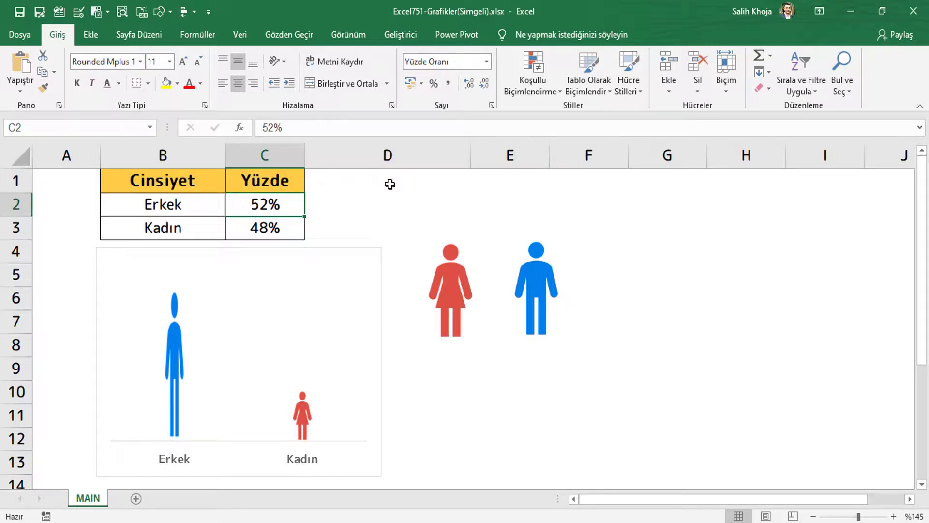
text(45%)
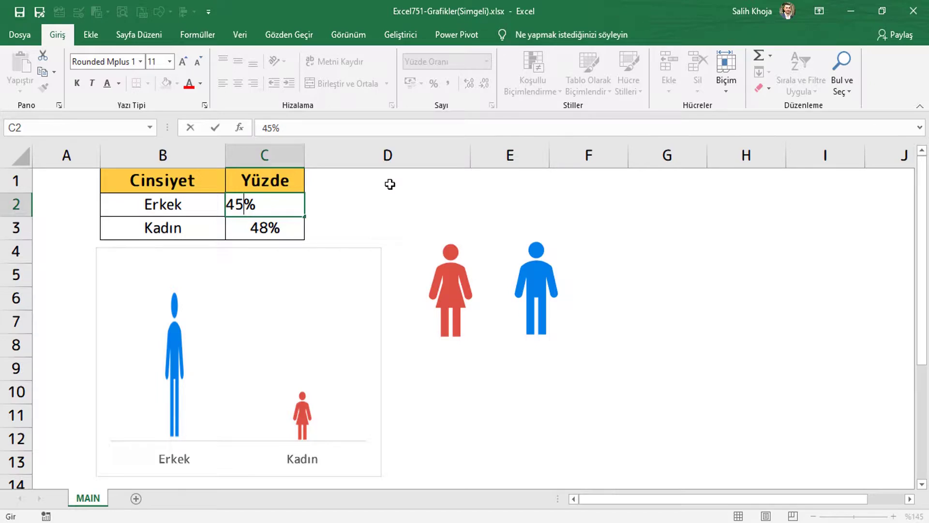
key(Return)
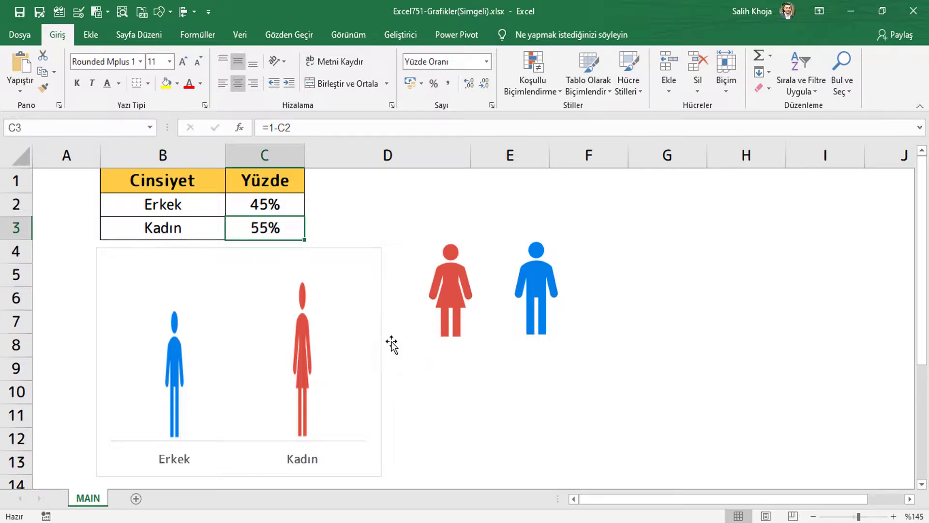
click(344, 332)
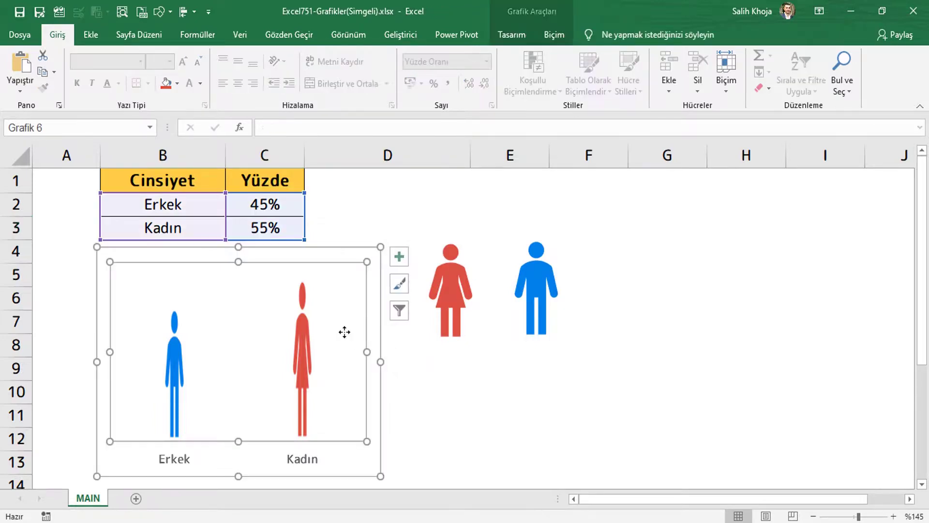
Step: Turn on Data Labels so 45% and 55% appear above the man and woman figures
click(400, 257)
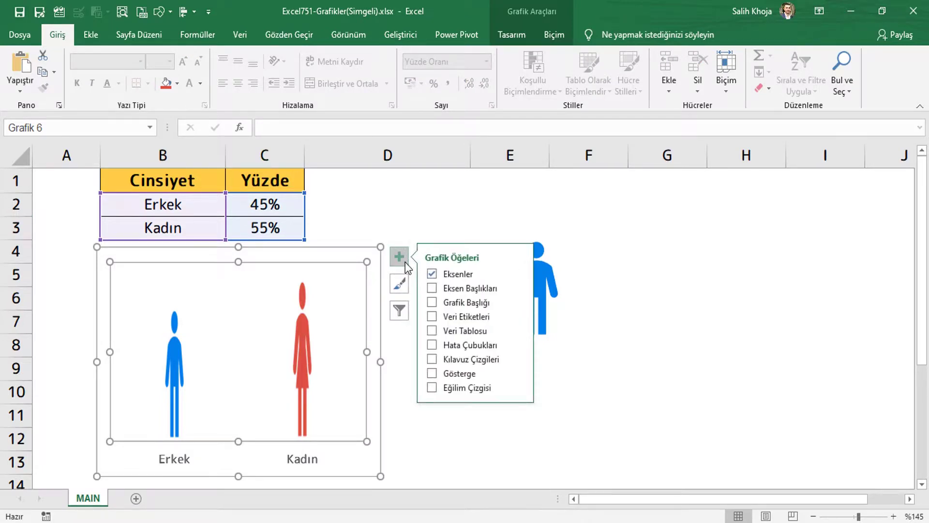
click(432, 317)
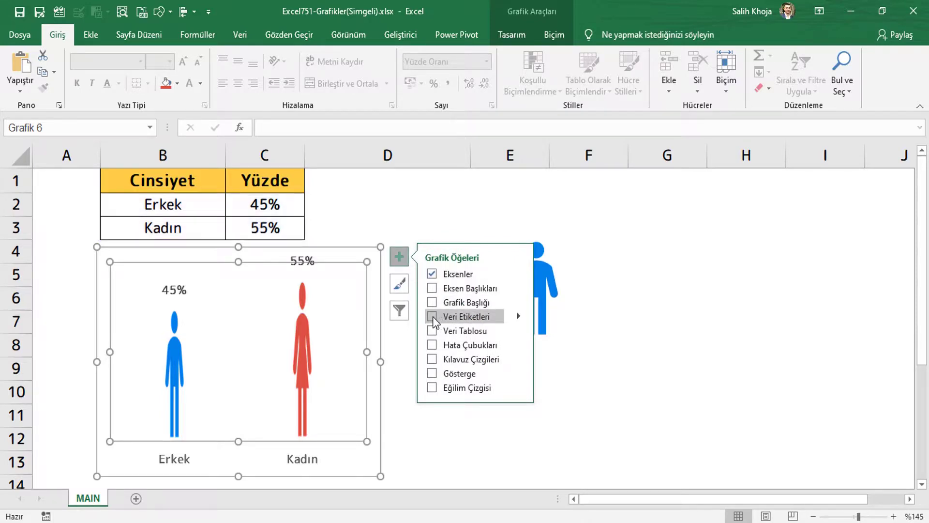
click(432, 317)
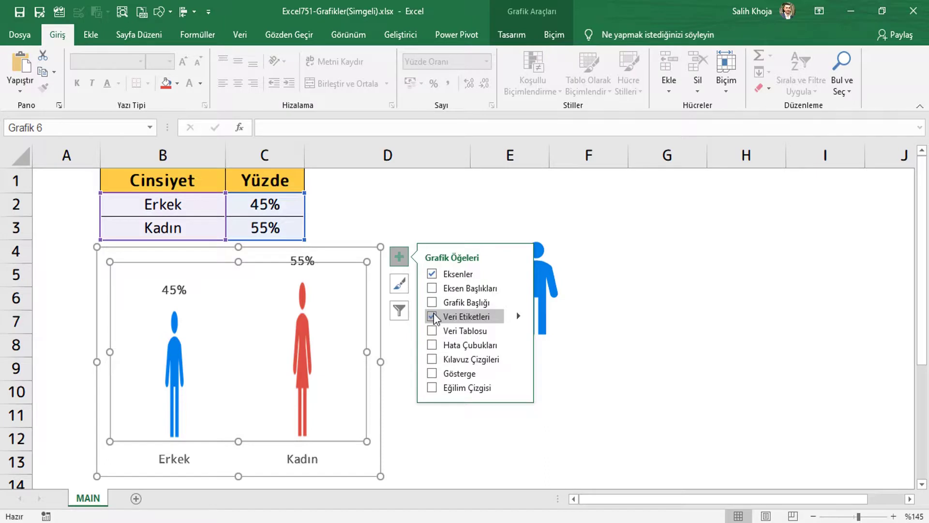
click(400, 220)
click(400, 220)
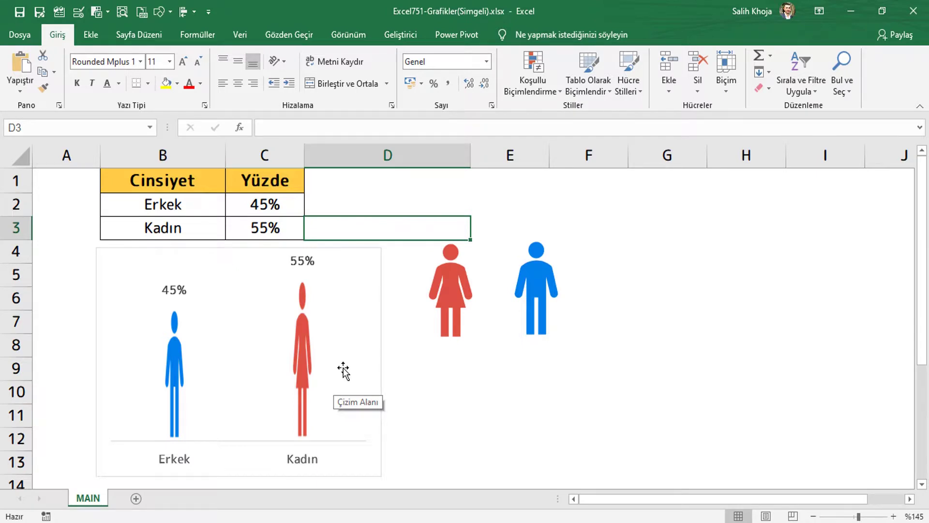
click(303, 373)
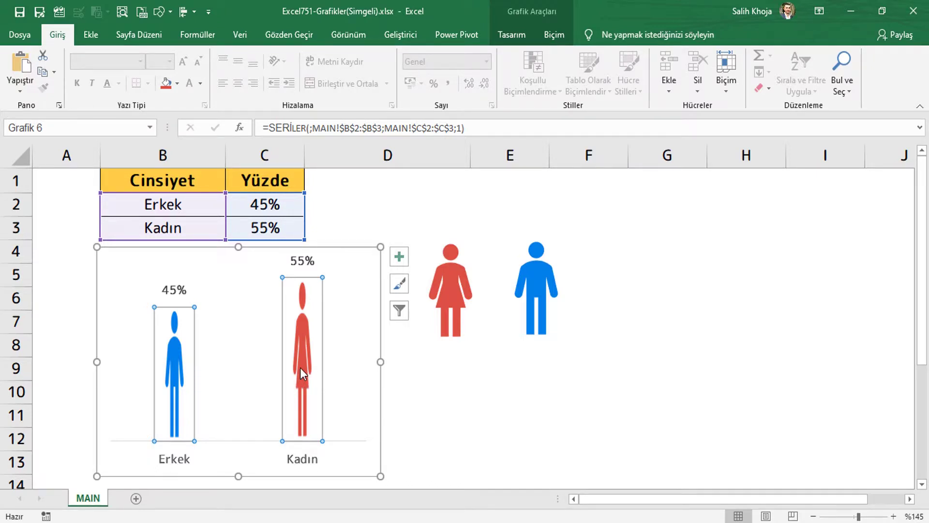
Step: Set the figure series' Gap Width to 0% in Format Data Series
right_click(301, 372)
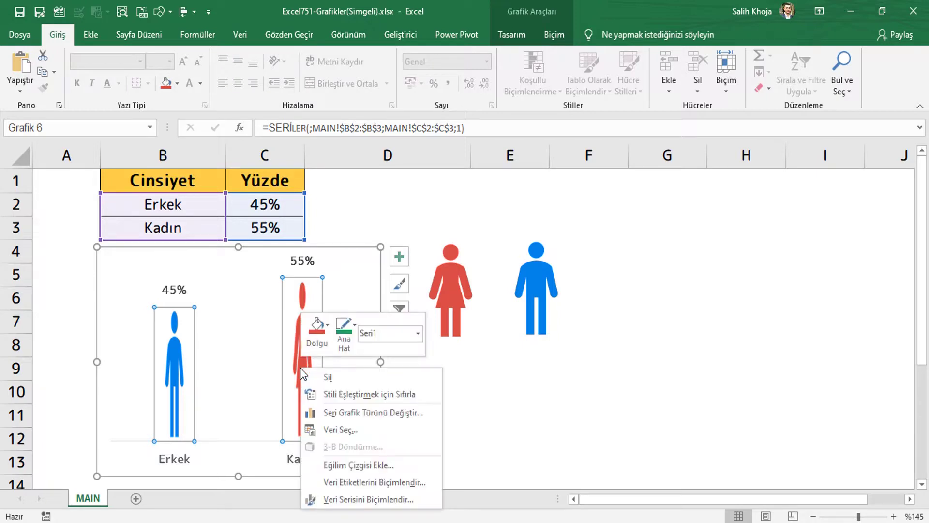
click(347, 499)
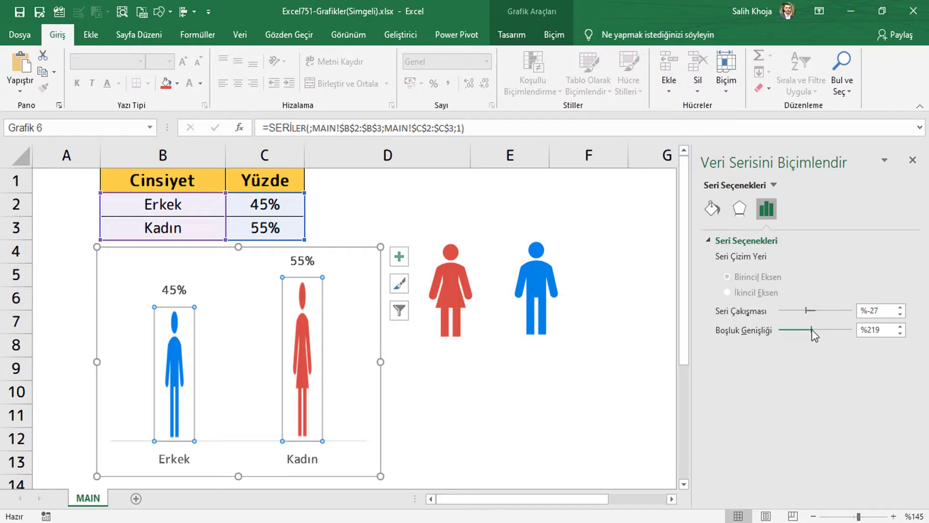
drag(811, 330, 778, 334)
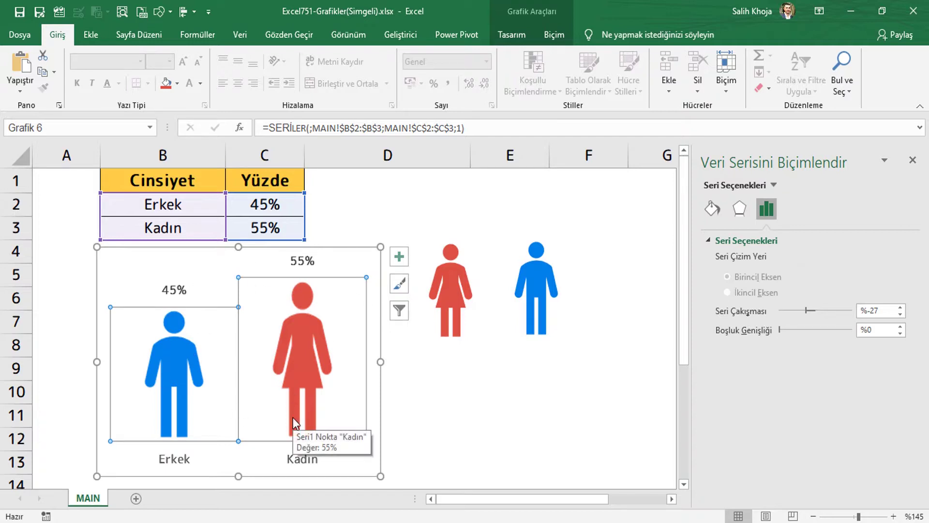
click(916, 167)
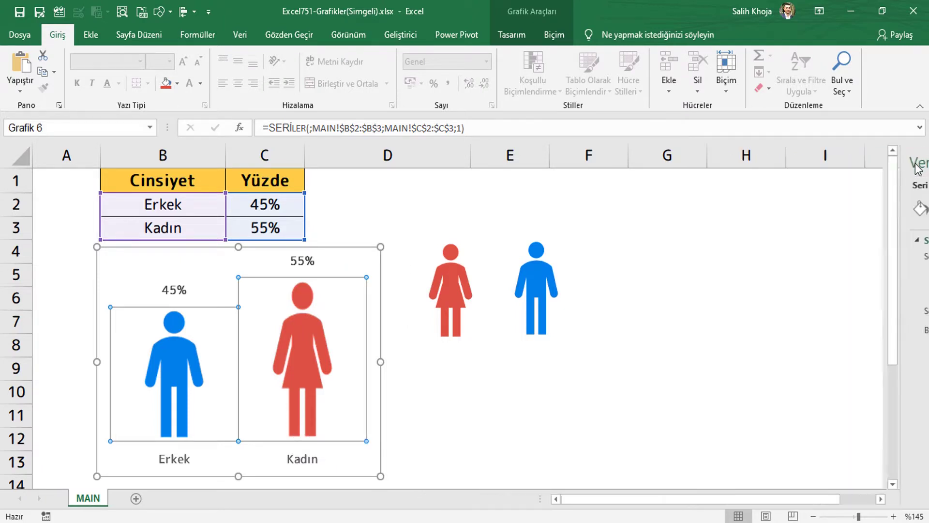
click(310, 205)
Step: Enter 65 in cell C2 so Erkek becomes 65% and Kadın 35%
click(282, 204)
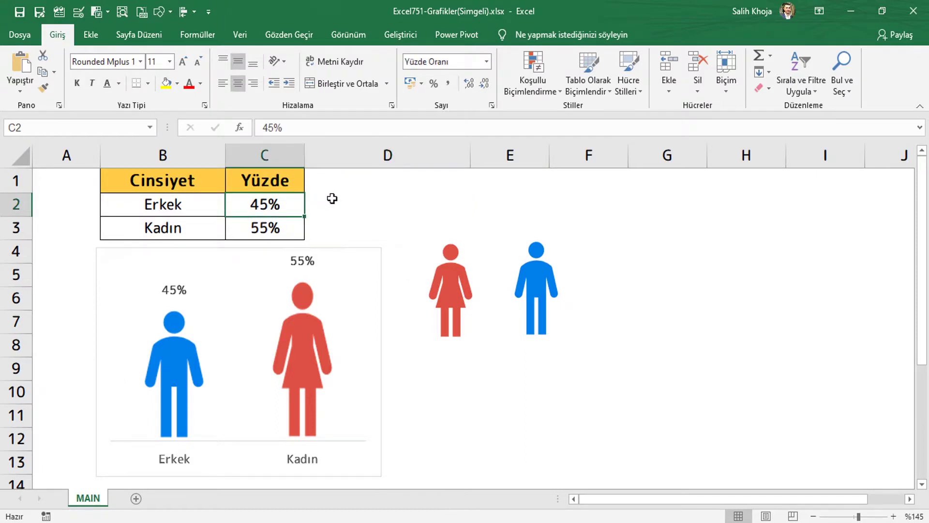
text(65)
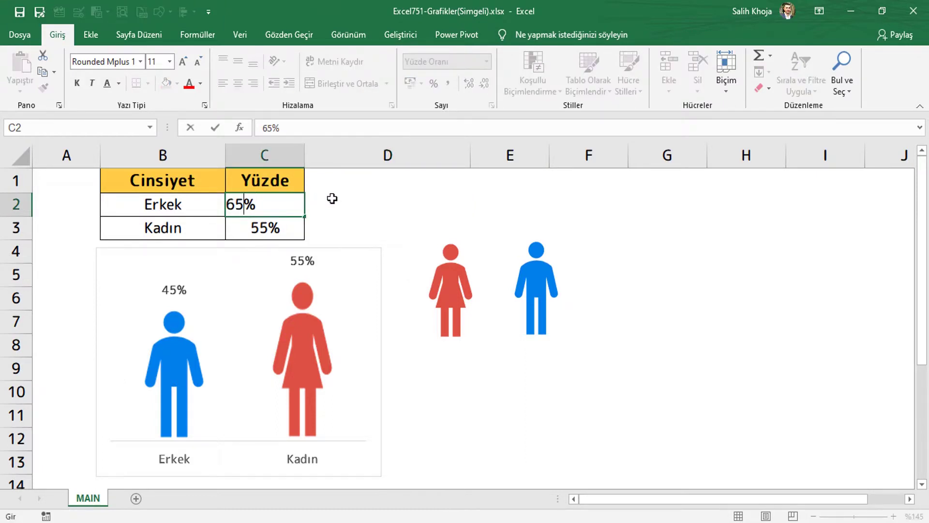
key(Return)
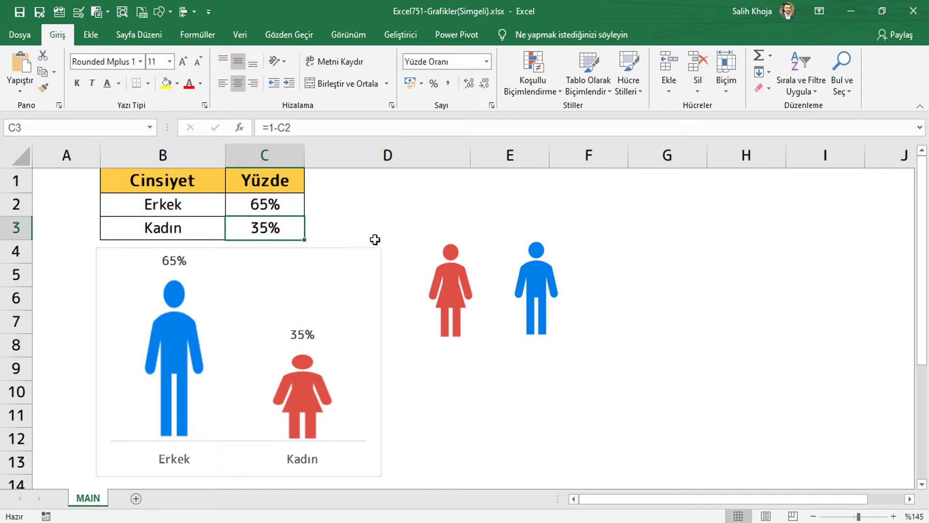
click(450, 387)
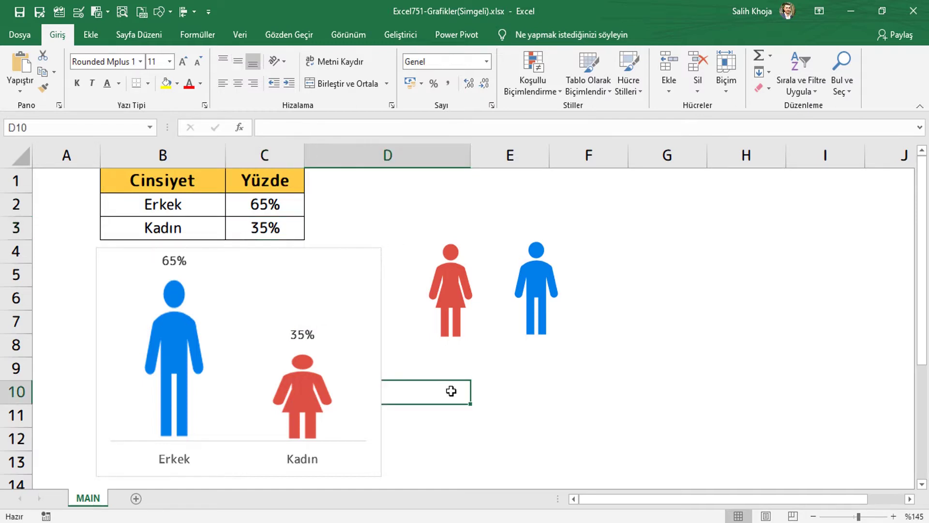
click(456, 292)
click(549, 290)
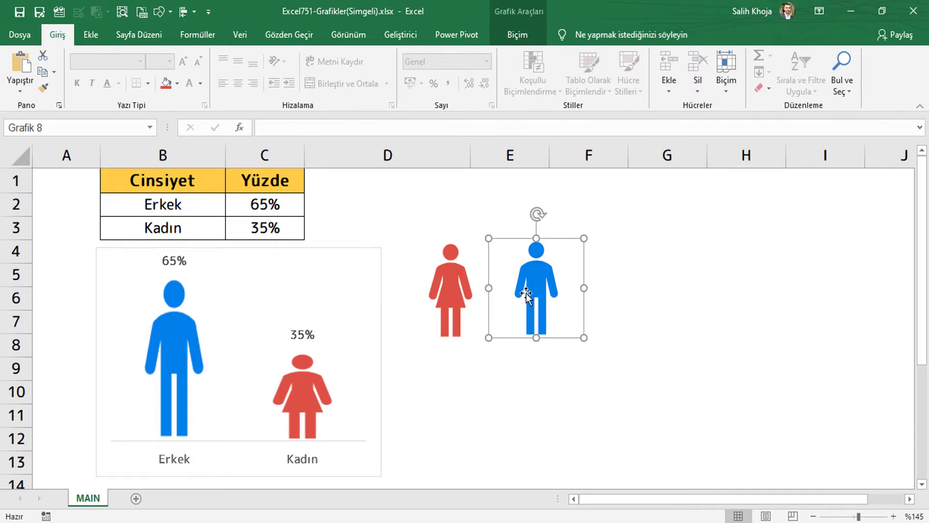
Step: Delete the loose blue man and red woman icons beside the chart
key(Delete)
click(455, 293)
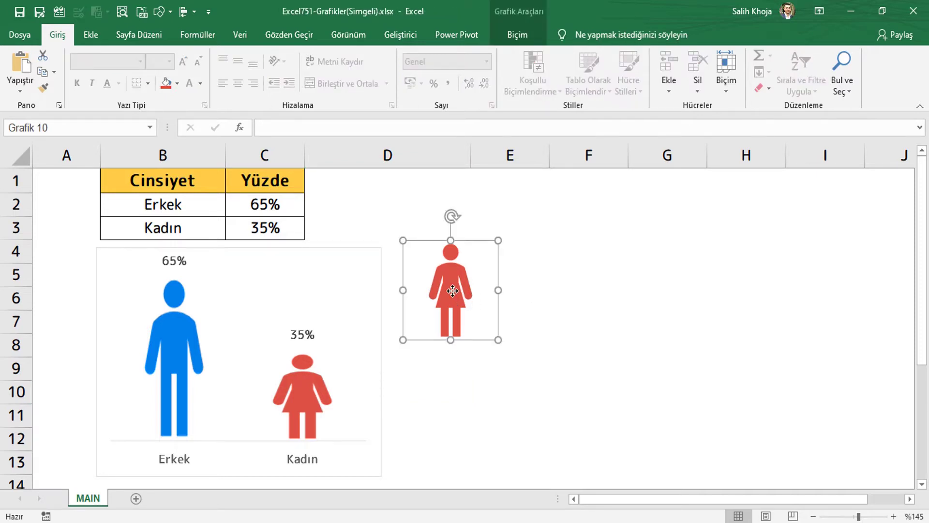
key(Delete)
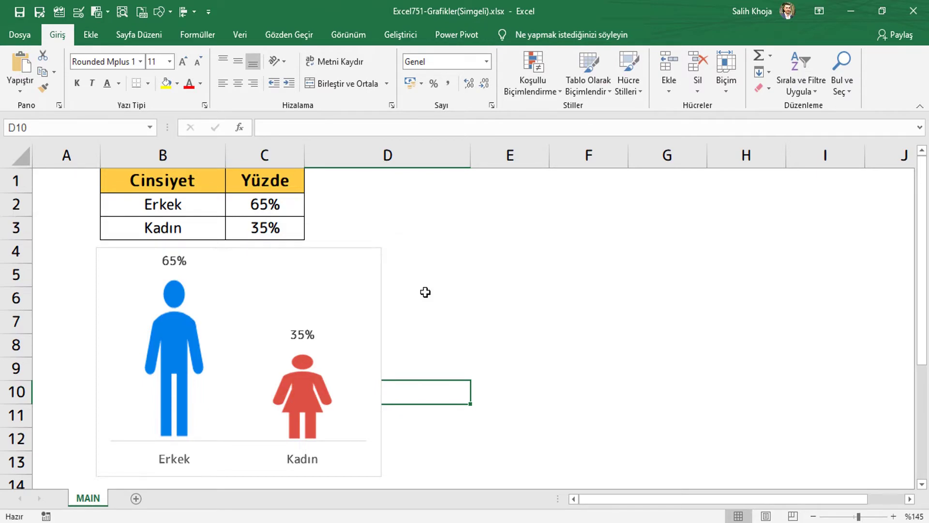
key(Up)
key(Up)
key(Up)
key(Right)
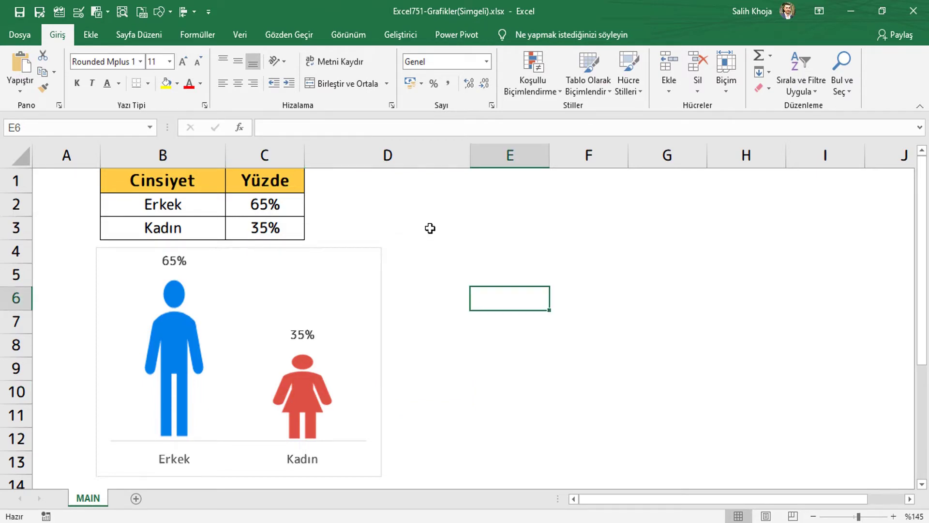